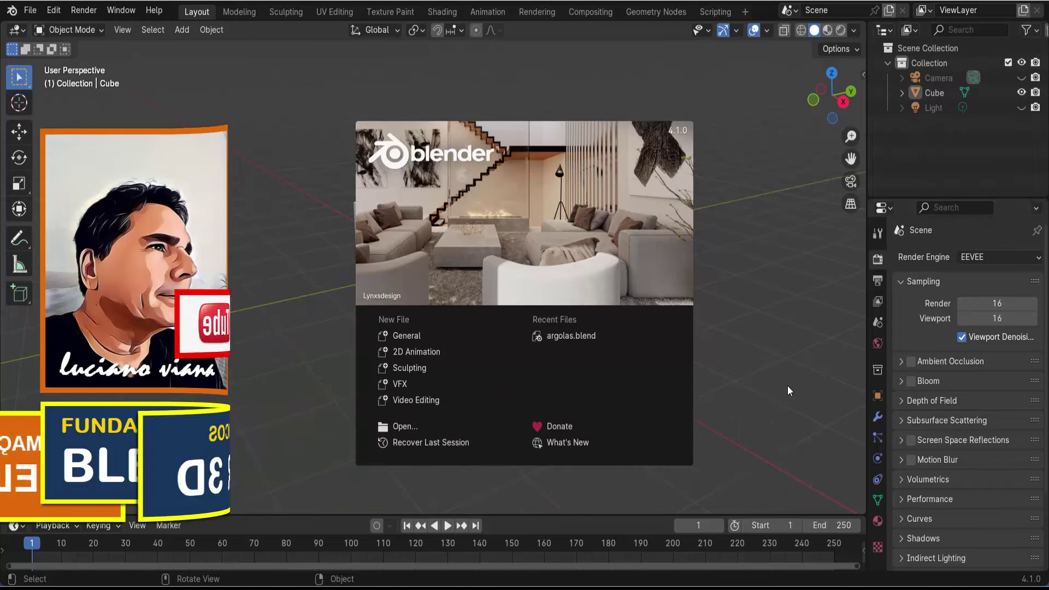
Close the splash screen to reveal the default scene with the cube.
{"action": "left_click", "coordinate": [778, 377]}
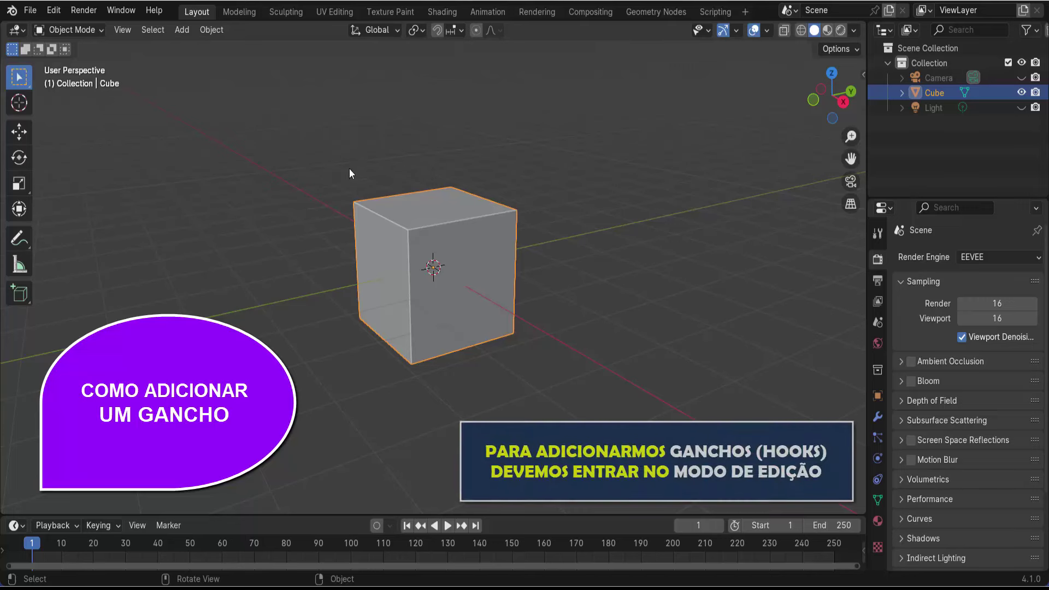
Switch the cube to Edit Mode, deselect everything, and select just its top-left corner vertex.
{"action": "left_click", "coordinate": [87, 30]}
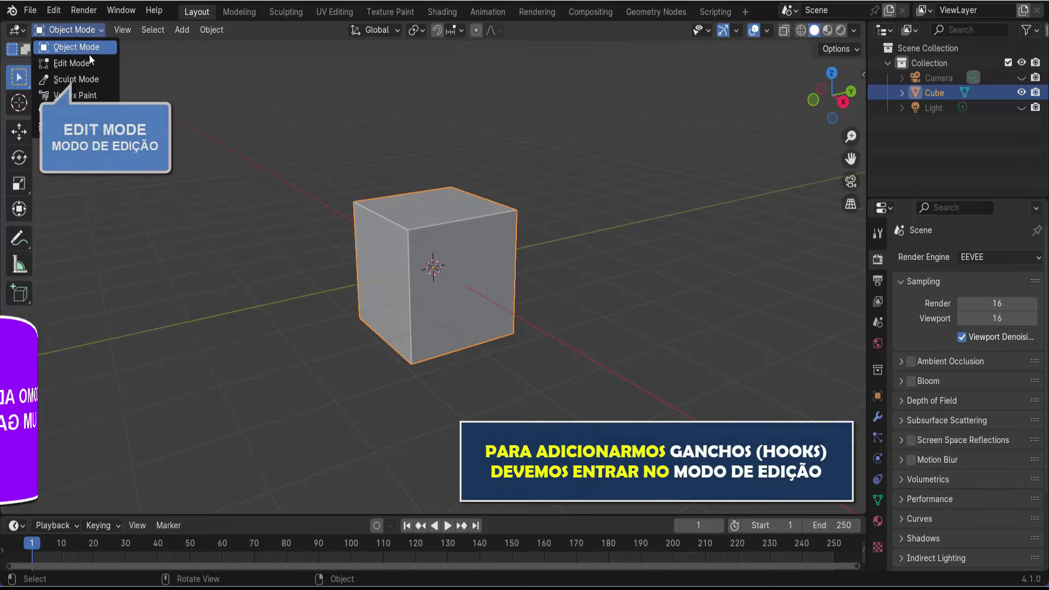
{"action": "left_click", "coordinate": [90, 63]}
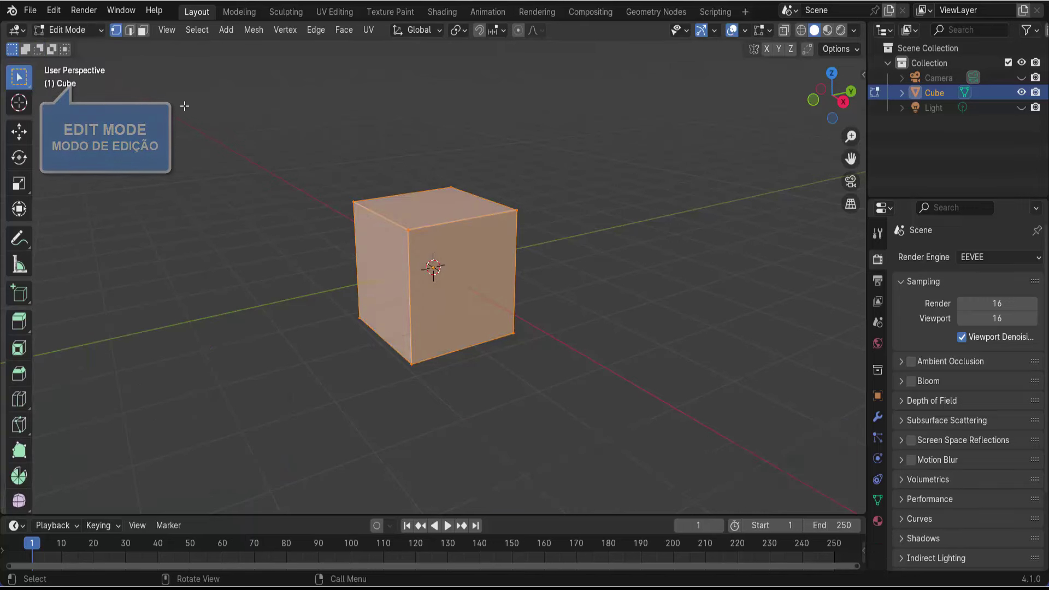
{"action": "left_click", "coordinate": [608, 242]}
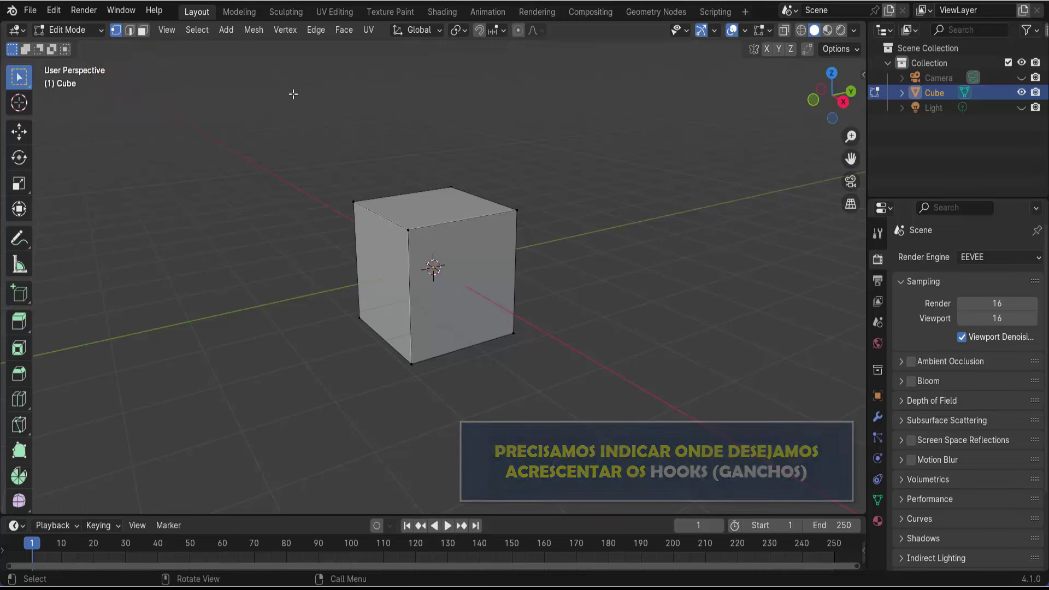
{"action": "left_click", "coordinate": [354, 202]}
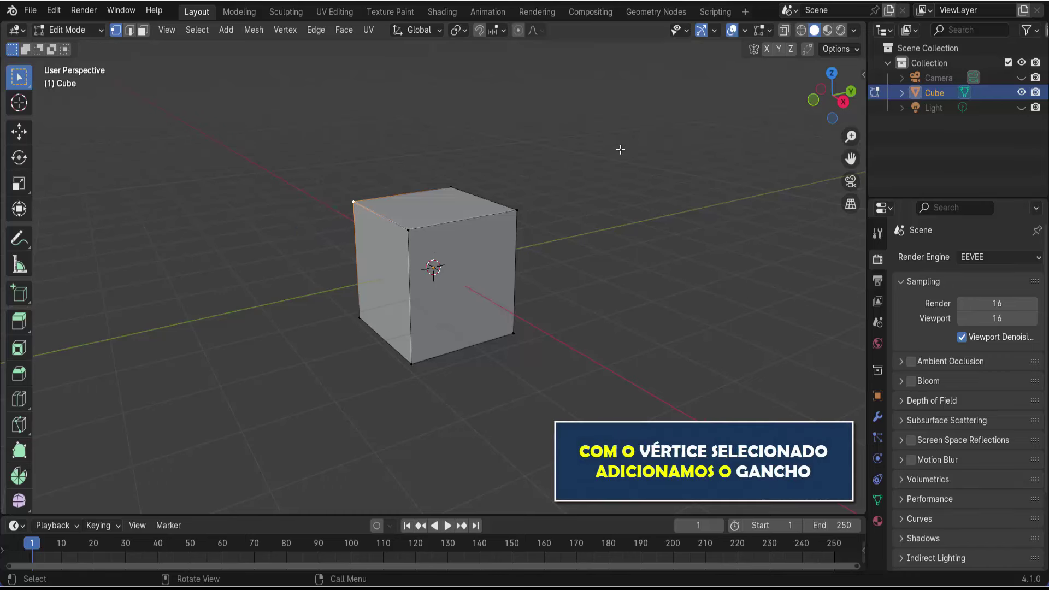
Hook the selected corner vertex to a new Empty using Ctrl+H, Hook to New Object.
{"action": "key", "text": "ctrl+h"}
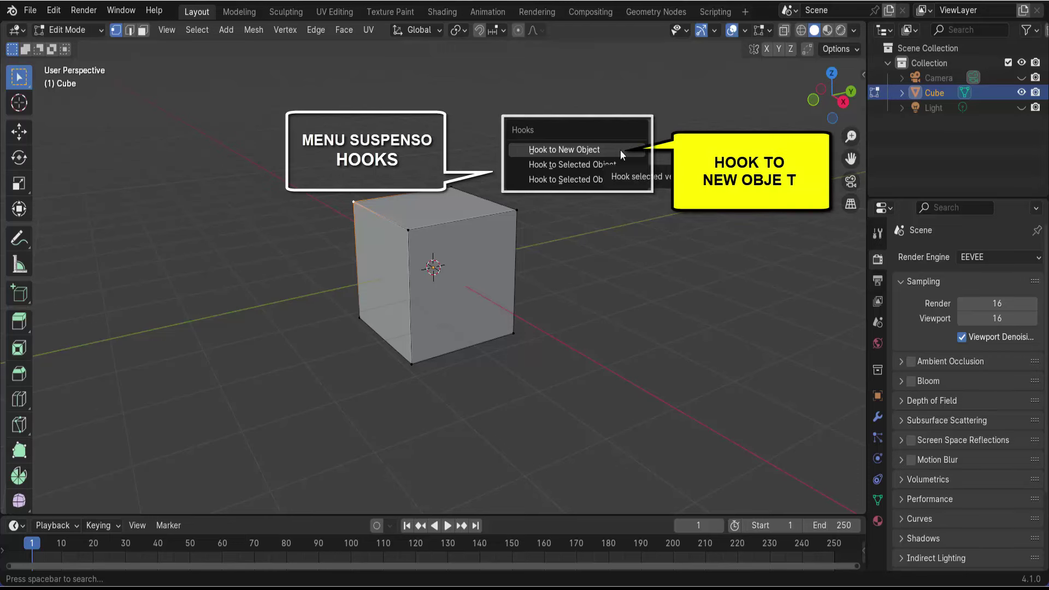
{"action": "left_click", "coordinate": [598, 149]}
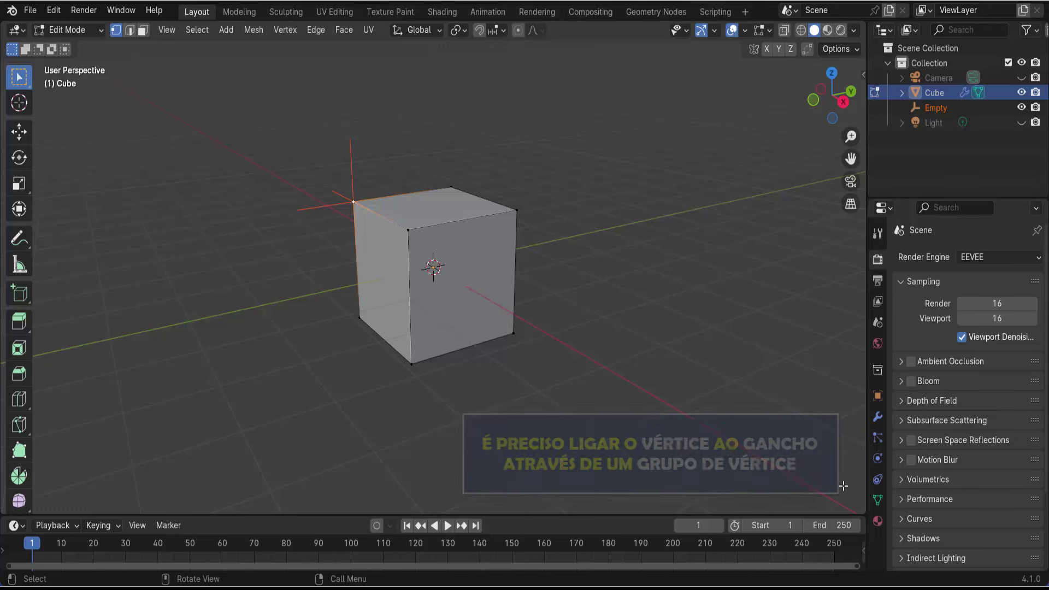
Add a new vertex group to the cube and name it 'pino'.
{"action": "left_click", "coordinate": [878, 501]}
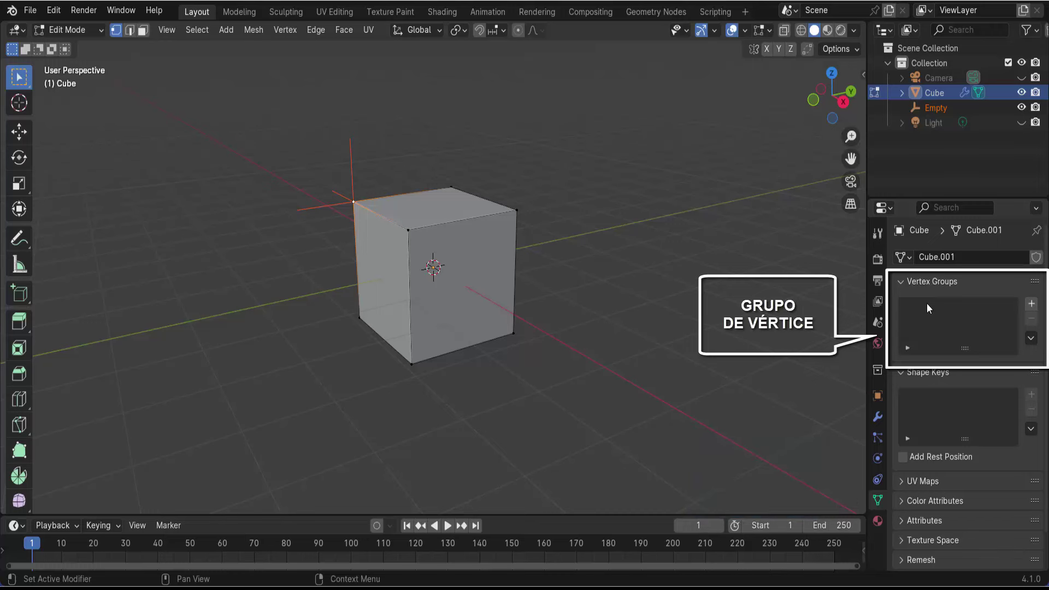
{"action": "left_click", "coordinate": [1032, 304]}
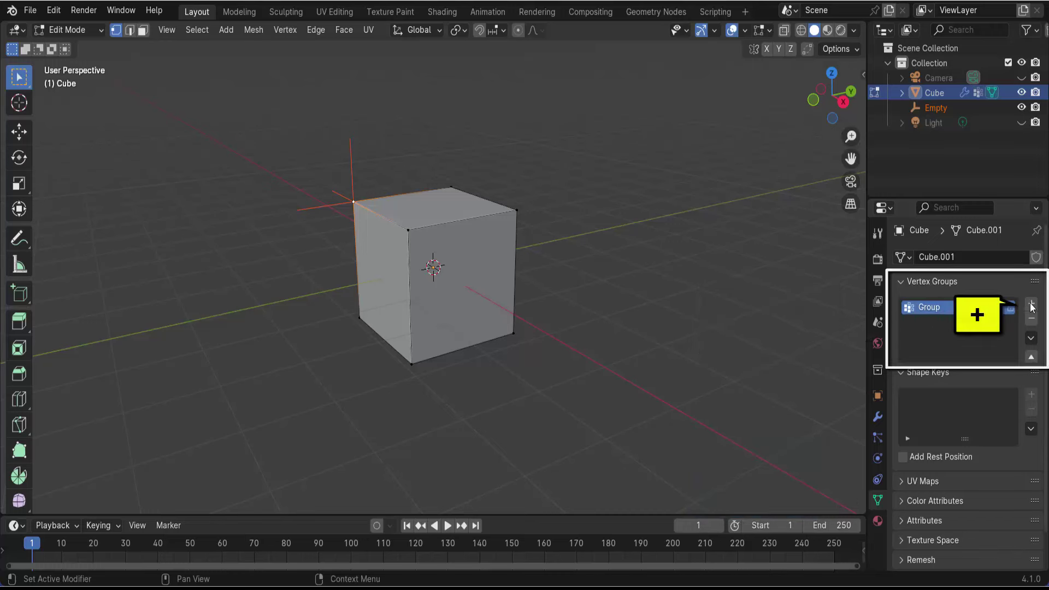
{"action": "double_click", "coordinate": [931, 305]}
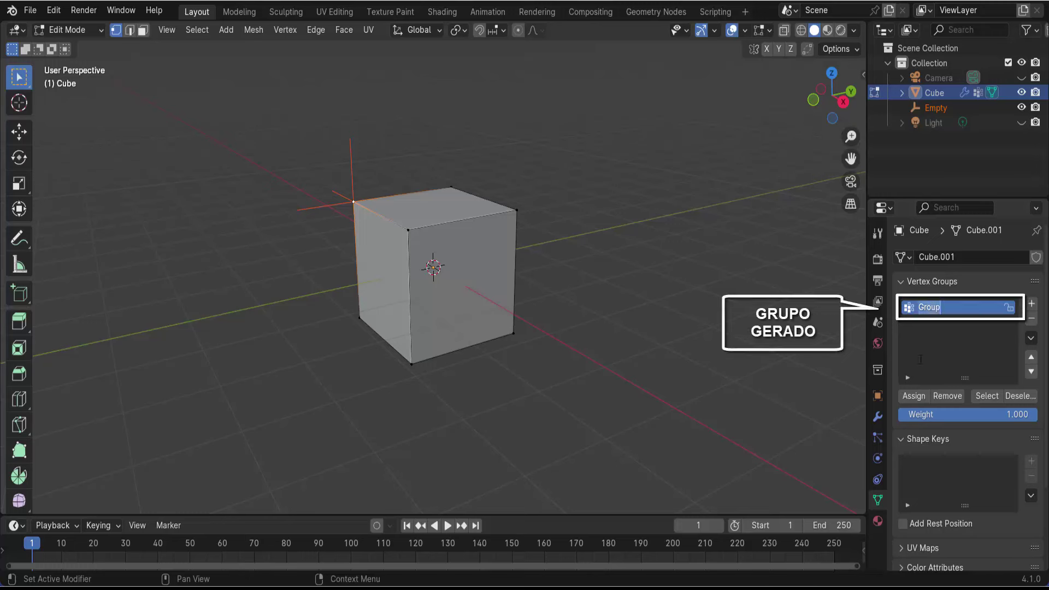
{"action": "type", "text": "pin"}
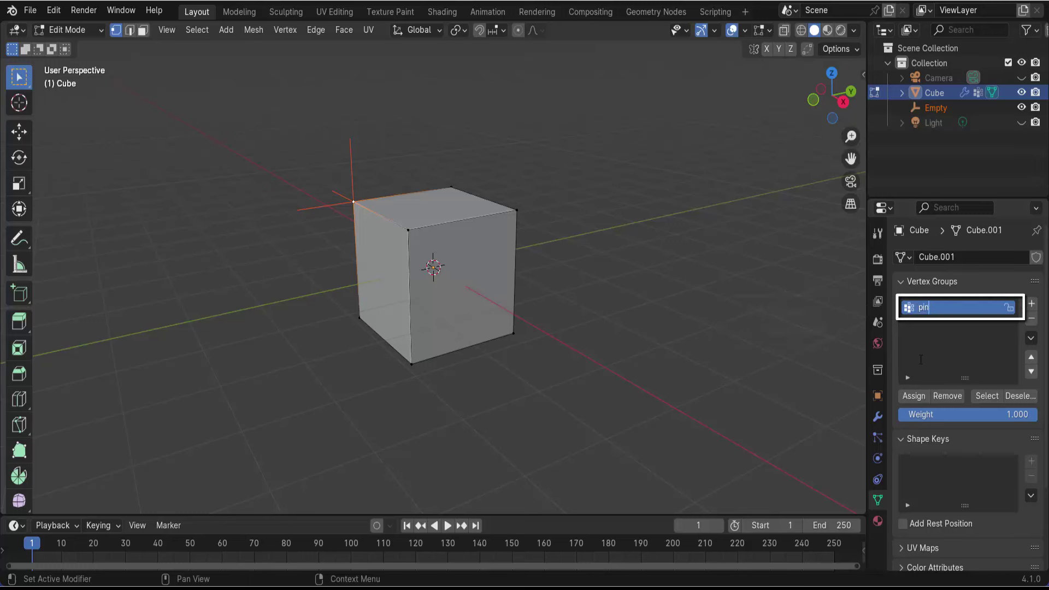
{"action": "type", "text": "o"}
{"action": "key", "text": "Return"}
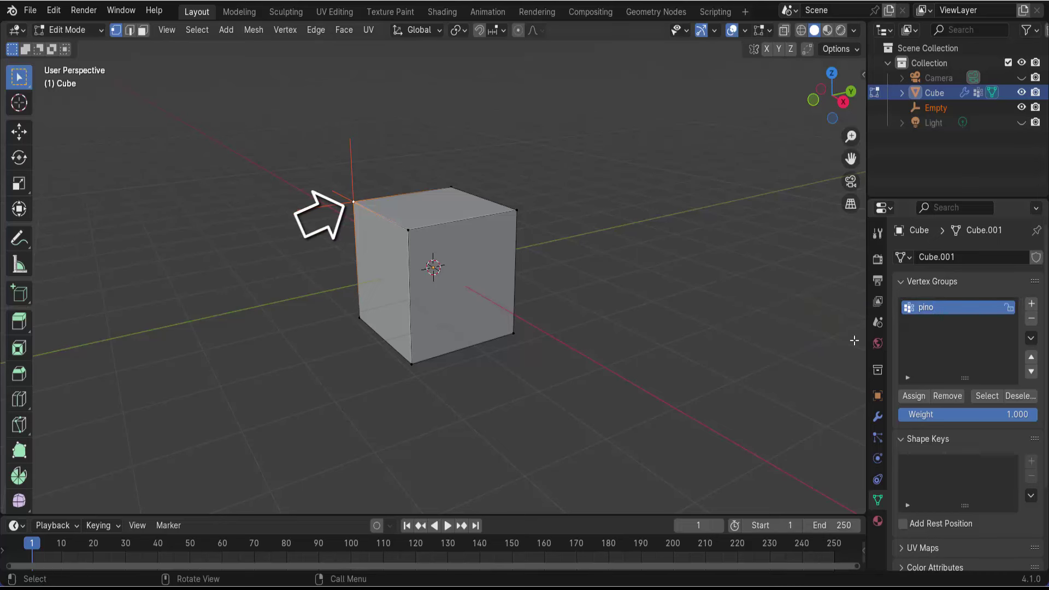
Assign the corner vertex to pino and verify it by deselecting and reselecting the group.
{"action": "left_click", "coordinate": [918, 396]}
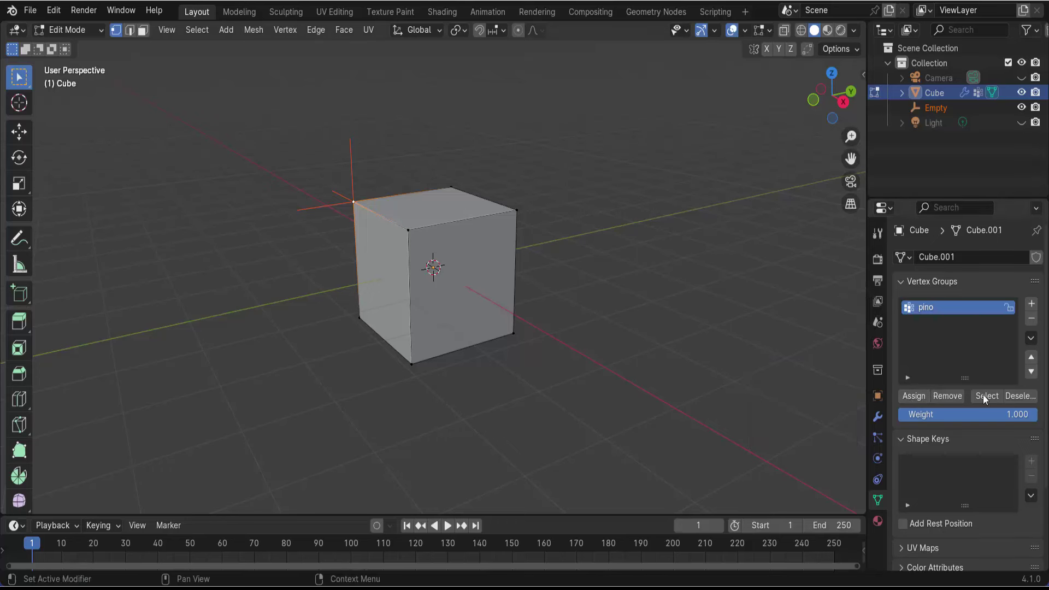
{"action": "left_click", "coordinate": [1018, 395]}
{"action": "left_click", "coordinate": [994, 395]}
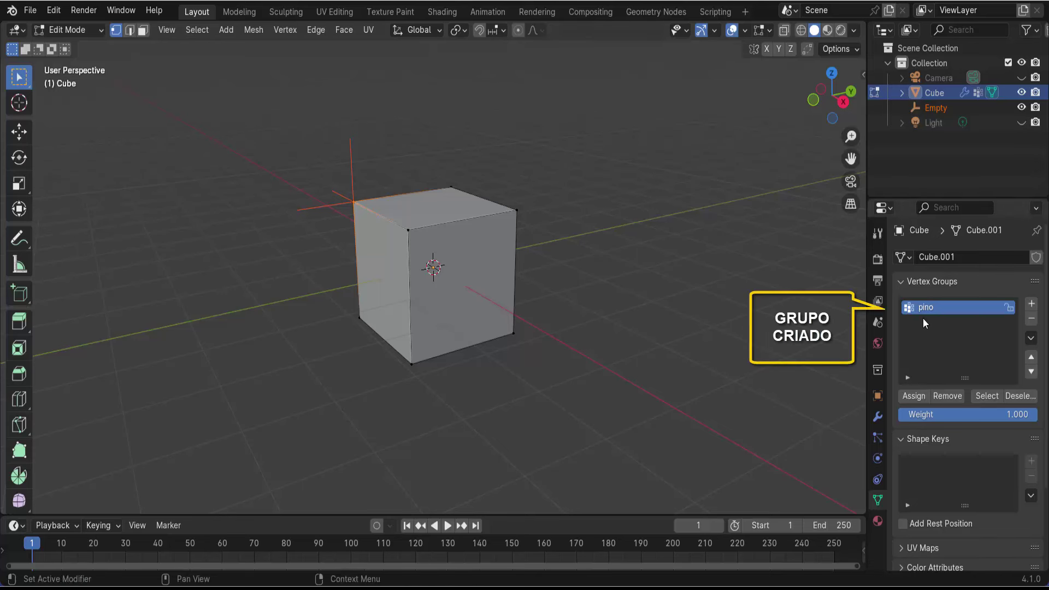
Return to Object Mode, select the cube, and add Cloth physics to it.
{"action": "left_click", "coordinate": [47, 28]}
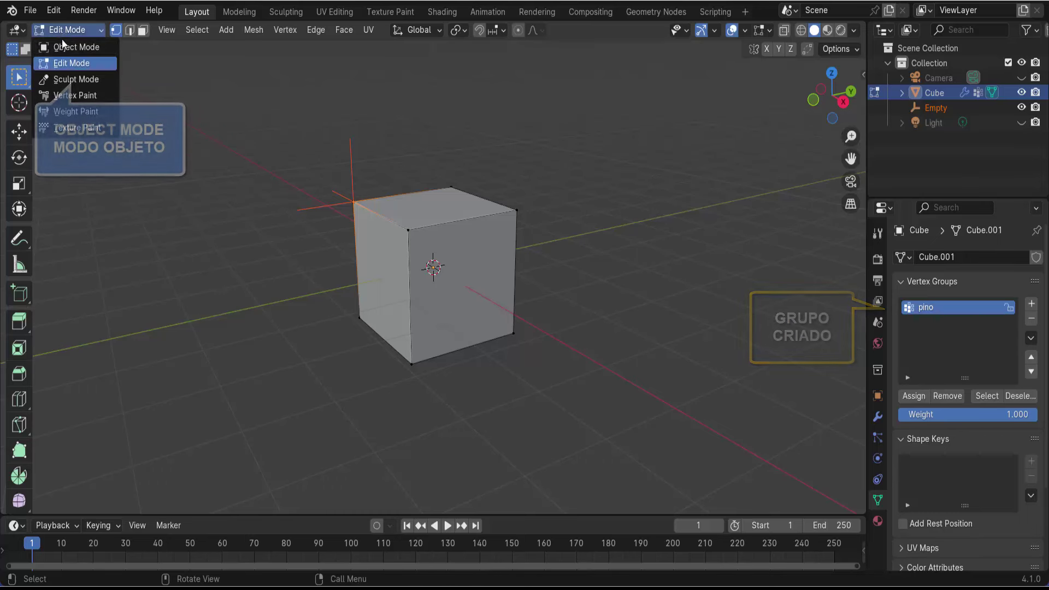
{"action": "left_click", "coordinate": [68, 47]}
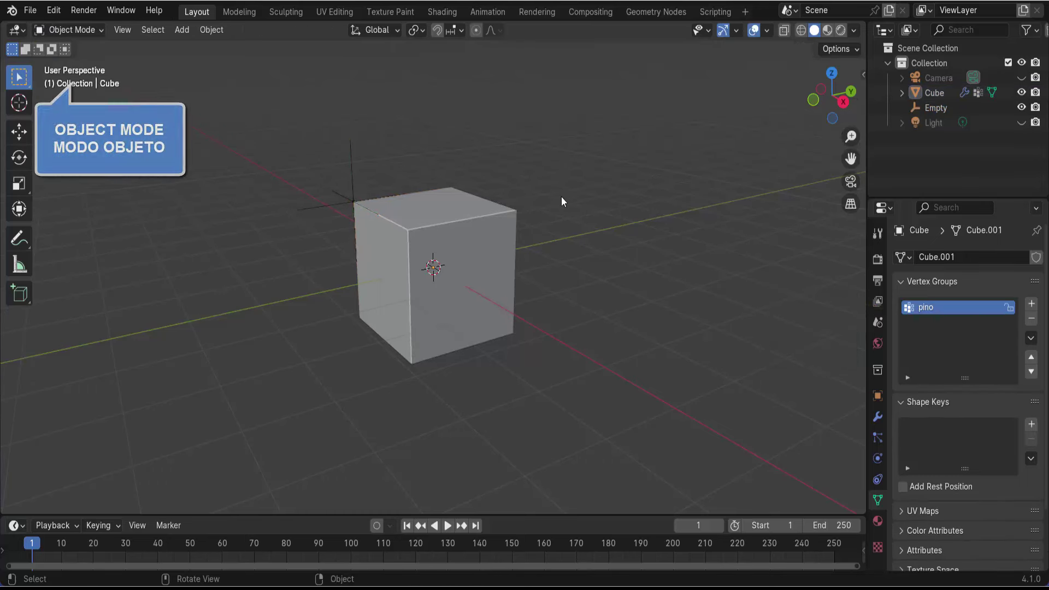
{"action": "left_click", "coordinate": [493, 215]}
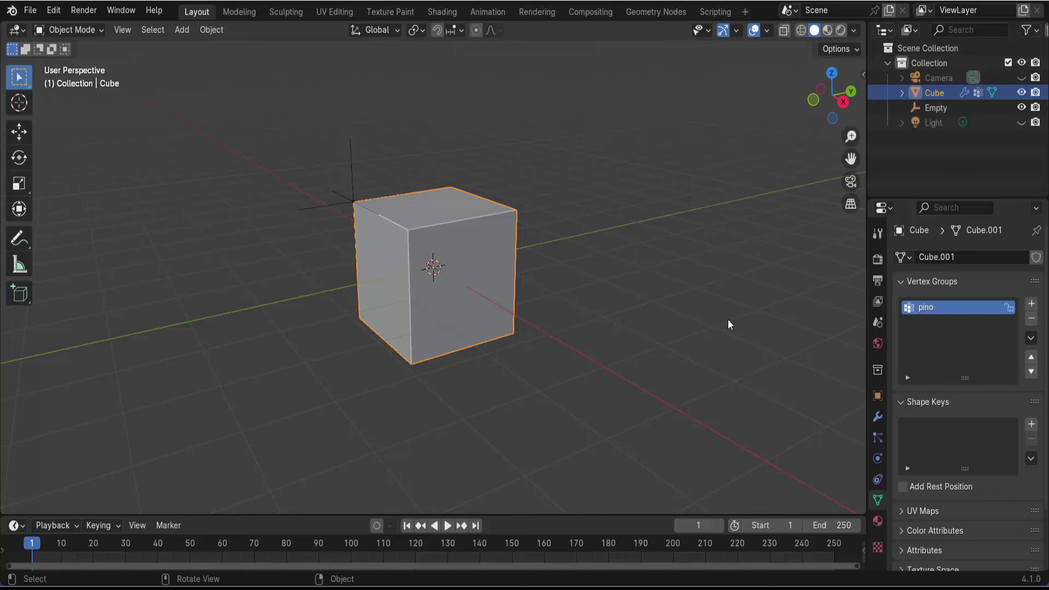
{"action": "left_click", "coordinate": [878, 459]}
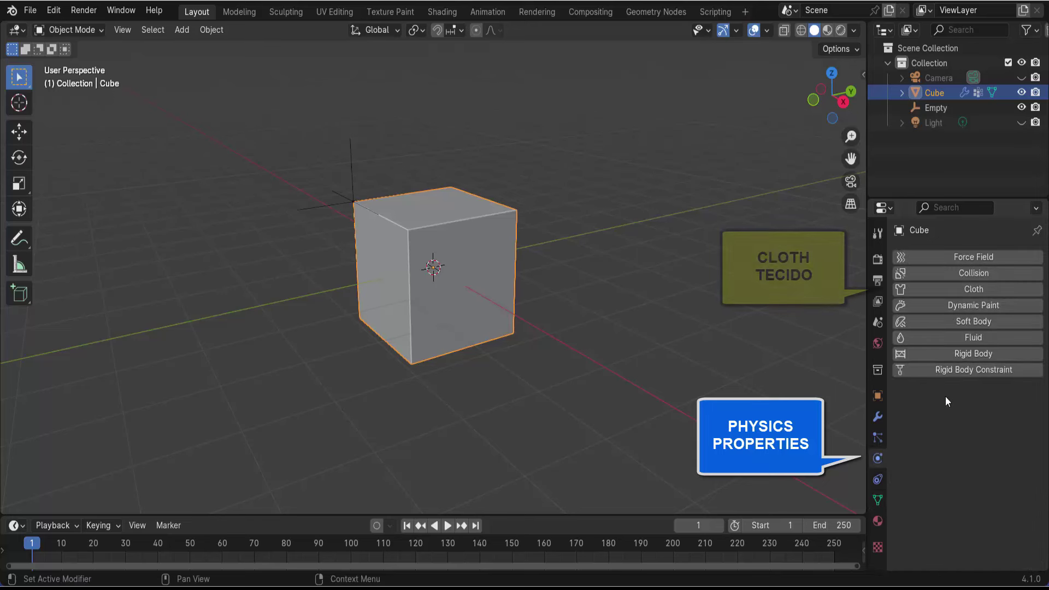
{"action": "left_click", "coordinate": [949, 290]}
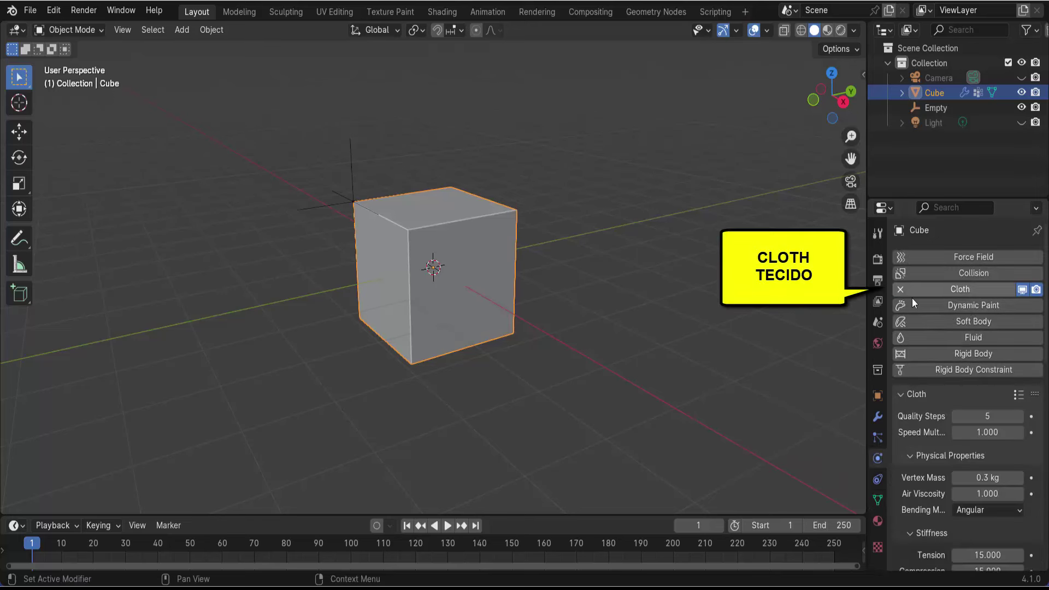
{"action": "left_click", "coordinate": [448, 526]}
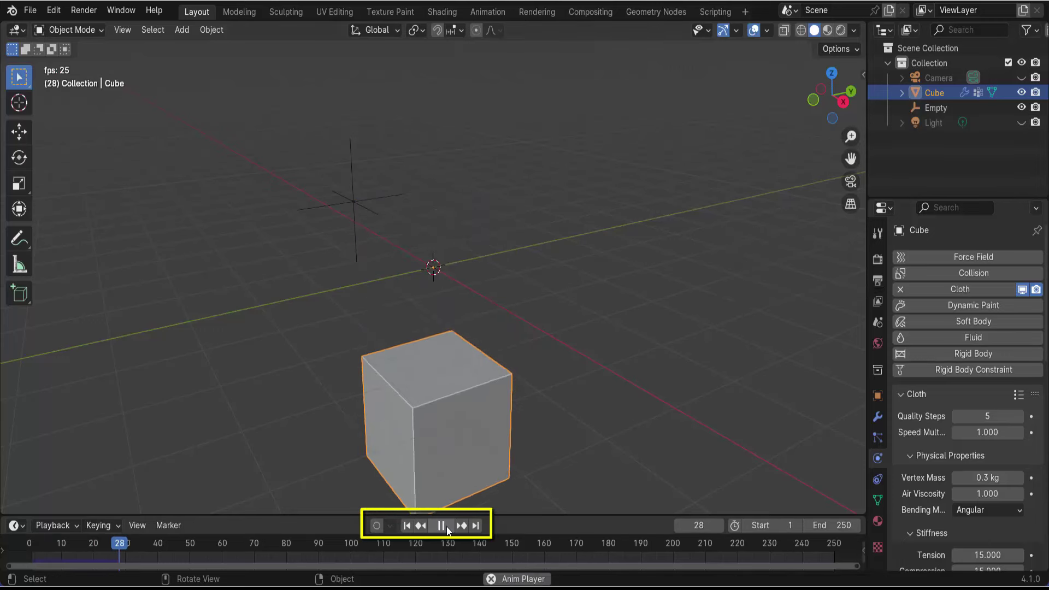
{"action": "left_click", "coordinate": [438, 527]}
{"action": "left_click", "coordinate": [406, 526]}
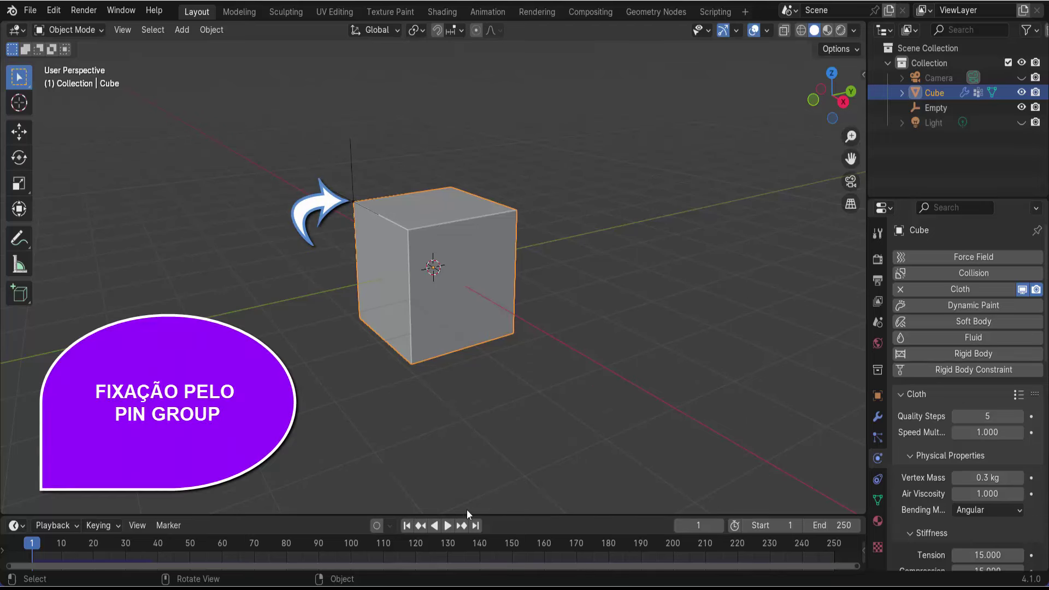
{"action": "left_click", "coordinate": [450, 525]}
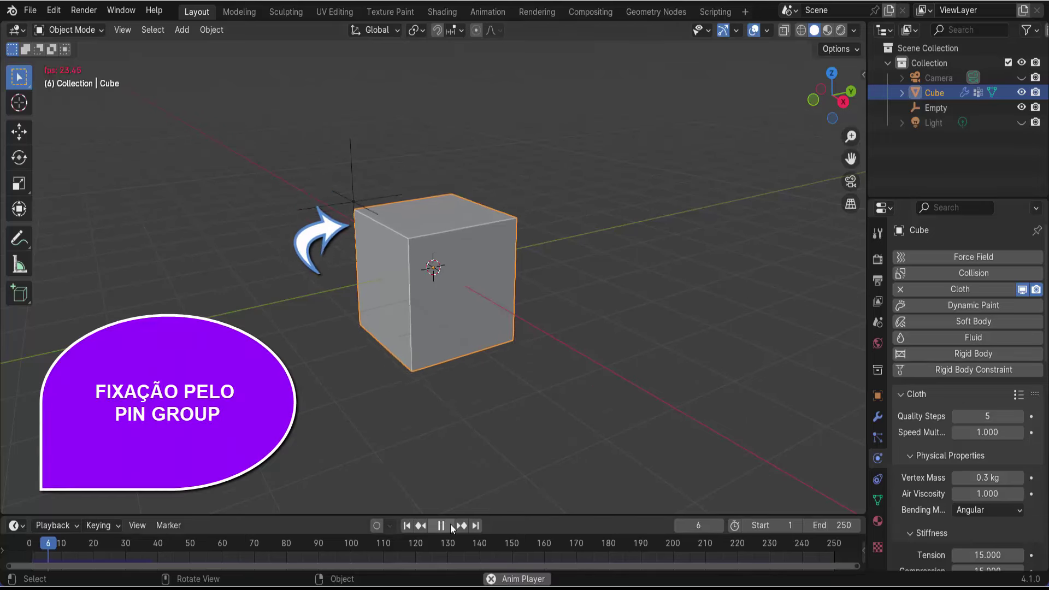
{"action": "left_click", "coordinate": [411, 525]}
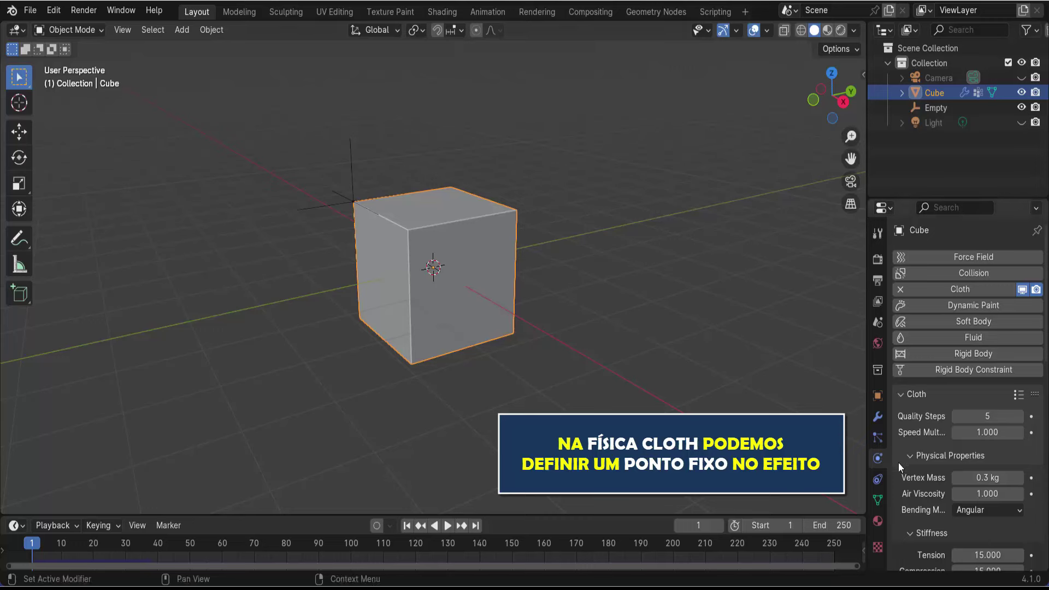
Set the cloth's Shape Pin Group to the pino vertex group.
{"action": "scroll", "coordinate": [899, 464], "scroll_direction": "down", "scroll_amount": 2}
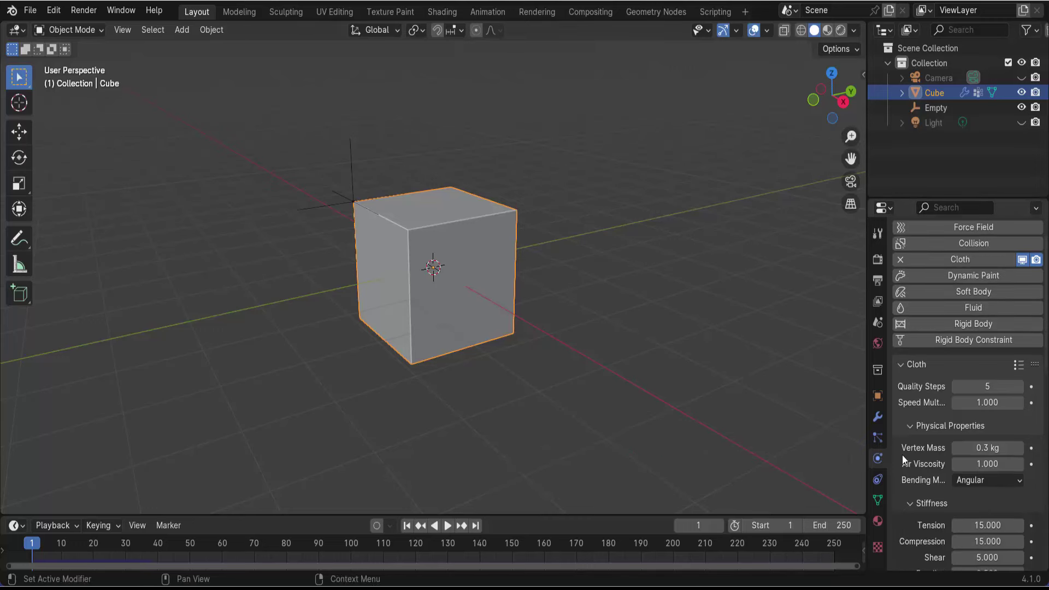
{"action": "scroll", "coordinate": [902, 459], "scroll_direction": "down", "scroll_amount": 5}
{"action": "scroll", "coordinate": [903, 459], "scroll_direction": "down", "scroll_amount": 5}
{"action": "scroll", "coordinate": [903, 459], "scroll_direction": "down", "scroll_amount": 4}
{"action": "scroll", "coordinate": [903, 459], "scroll_direction": "down", "scroll_amount": 3}
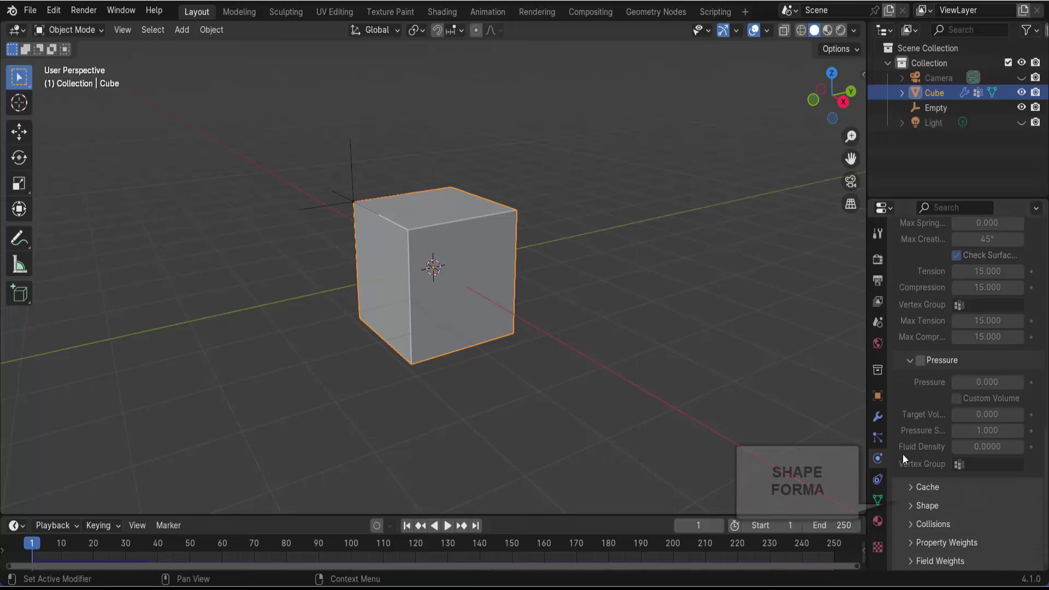
{"action": "left_click", "coordinate": [911, 506]}
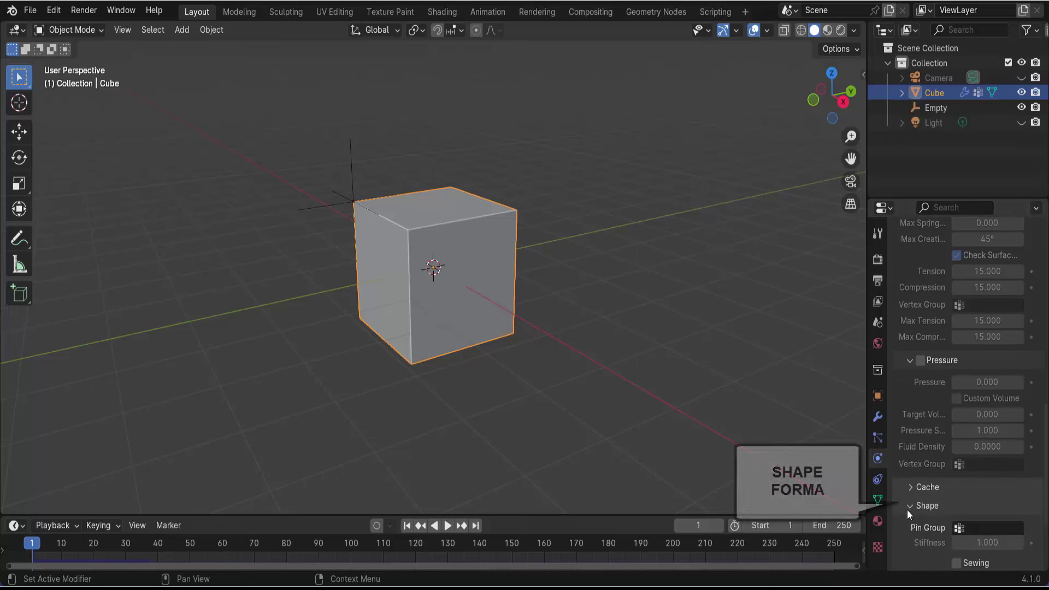
{"action": "scroll", "coordinate": [906, 531], "scroll_direction": "down", "scroll_amount": 5}
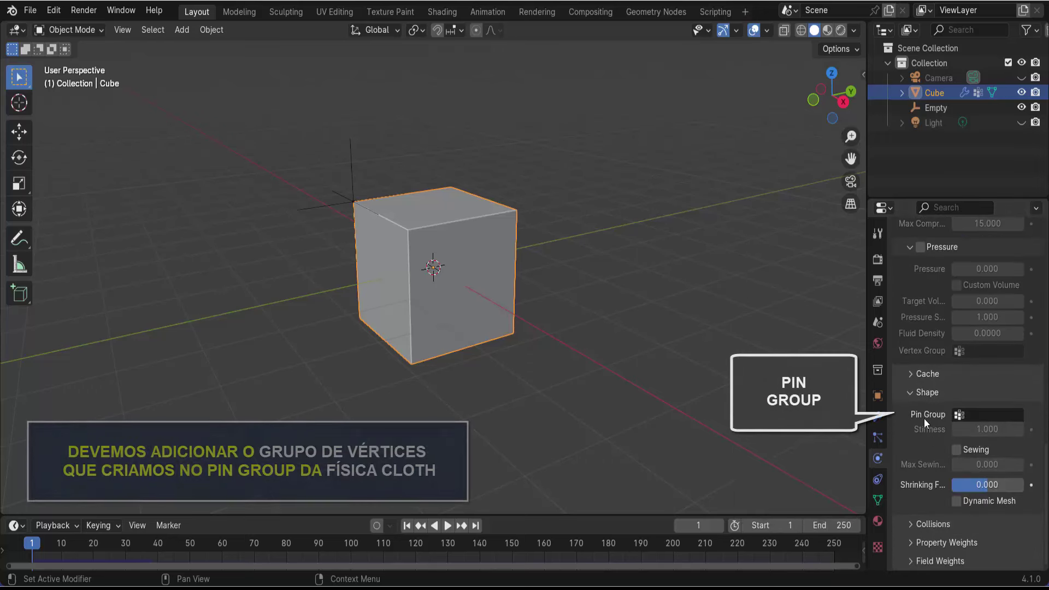
{"action": "left_click", "coordinate": [981, 415]}
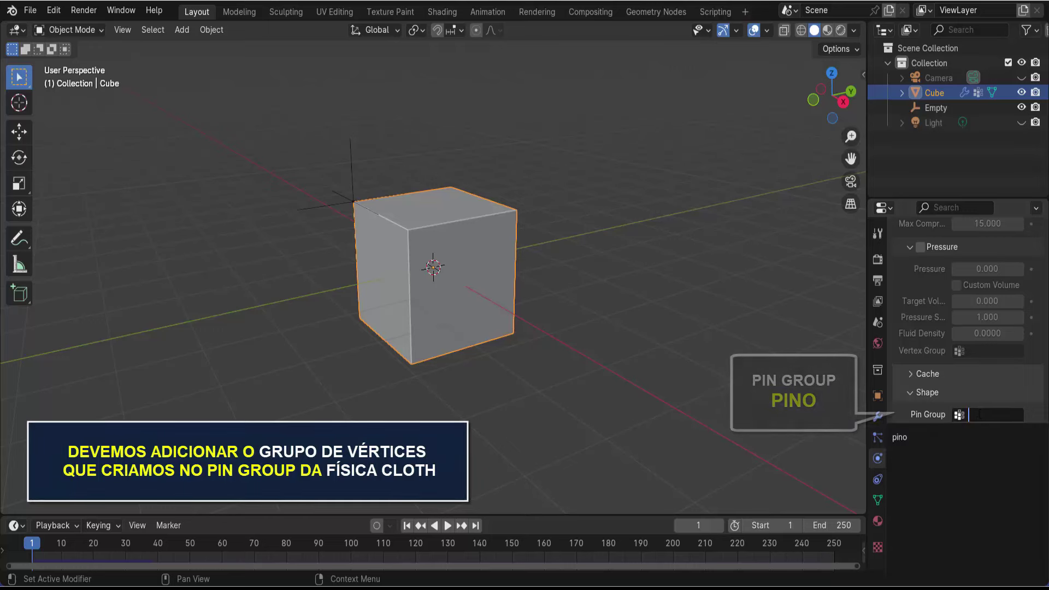
{"action": "left_click", "coordinate": [899, 437]}
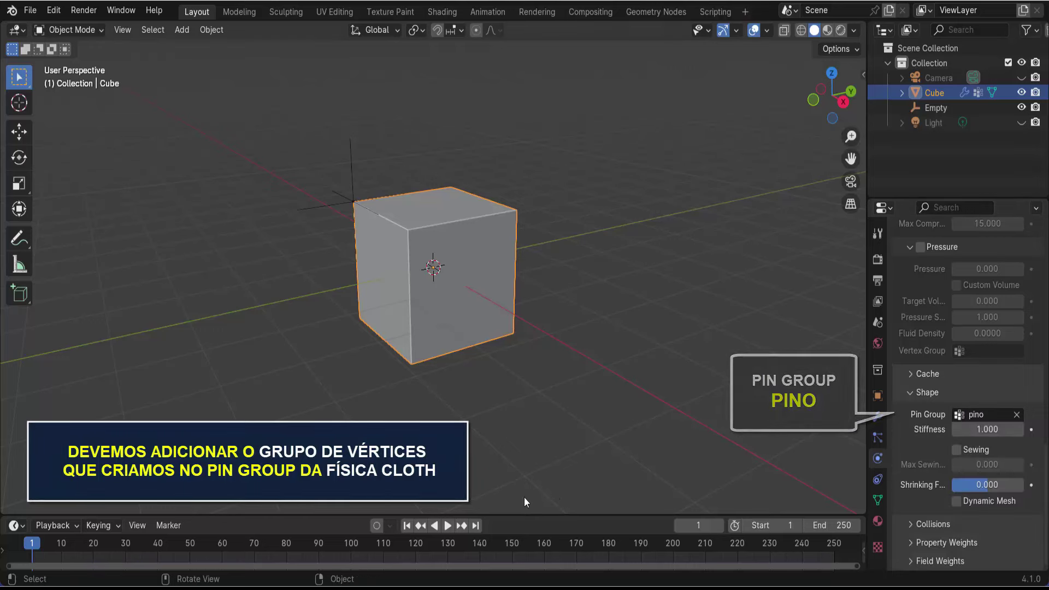
{"action": "left_click", "coordinate": [447, 526]}
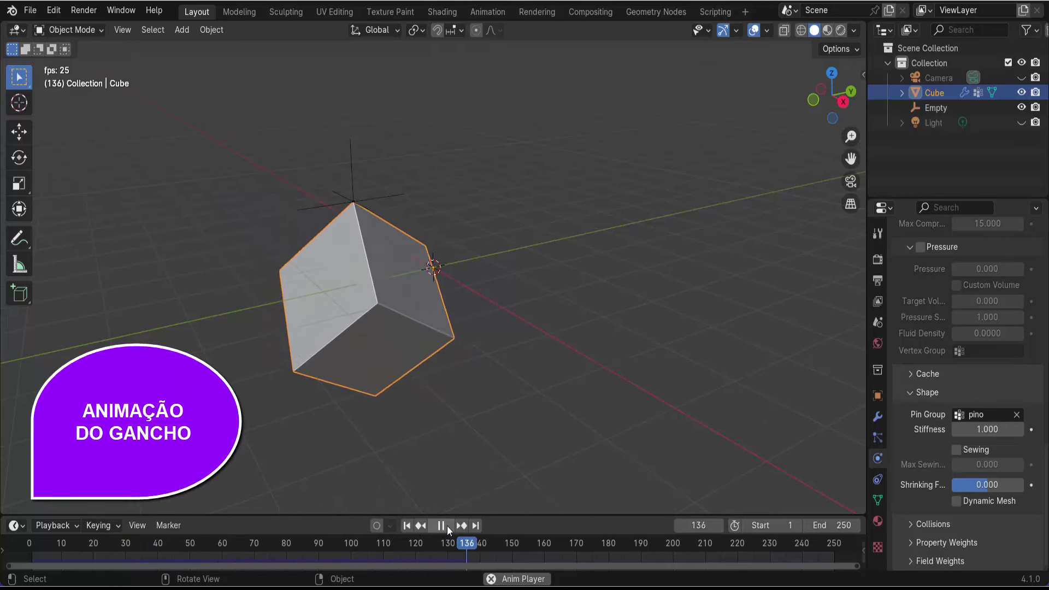
{"action": "left_click", "coordinate": [447, 526]}
{"action": "left_click", "coordinate": [405, 525]}
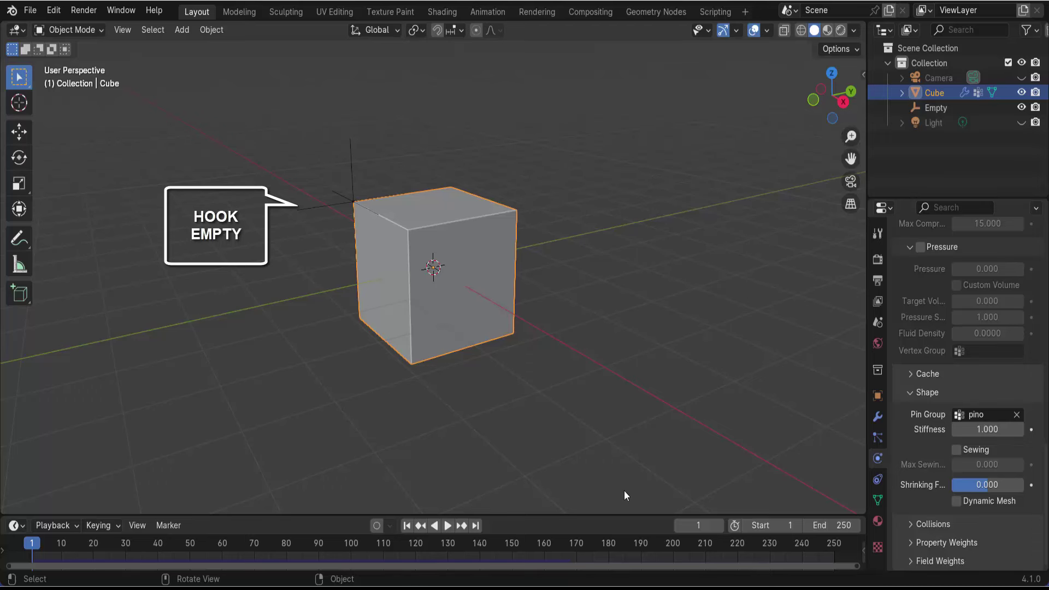
Make the timeline area taller and select the hook Empty.
{"action": "left_click_drag", "start_coordinate": [619, 514], "coordinate": [618, 481]}
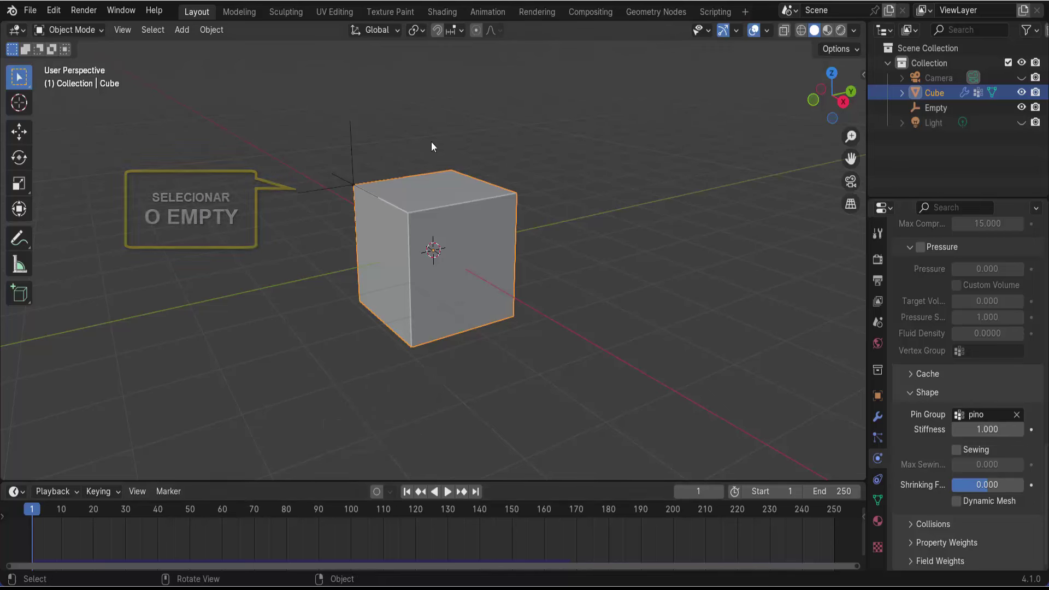
{"action": "left_click", "coordinate": [350, 143]}
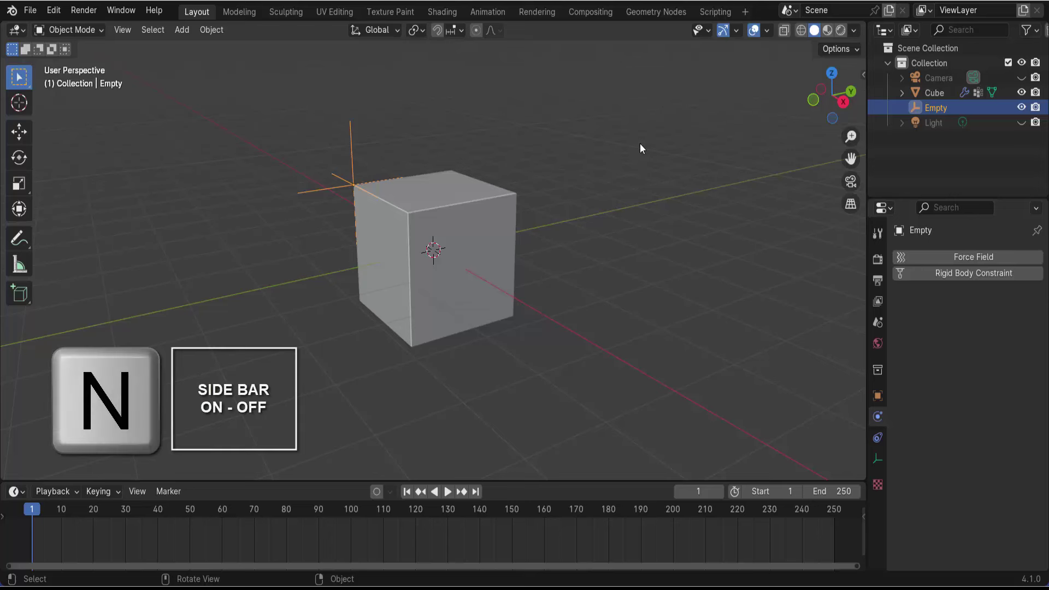
Show the sidebar and keyframe the Empty's location (-1, -1, 1 m) on frame 1.
{"action": "key", "text": "n"}
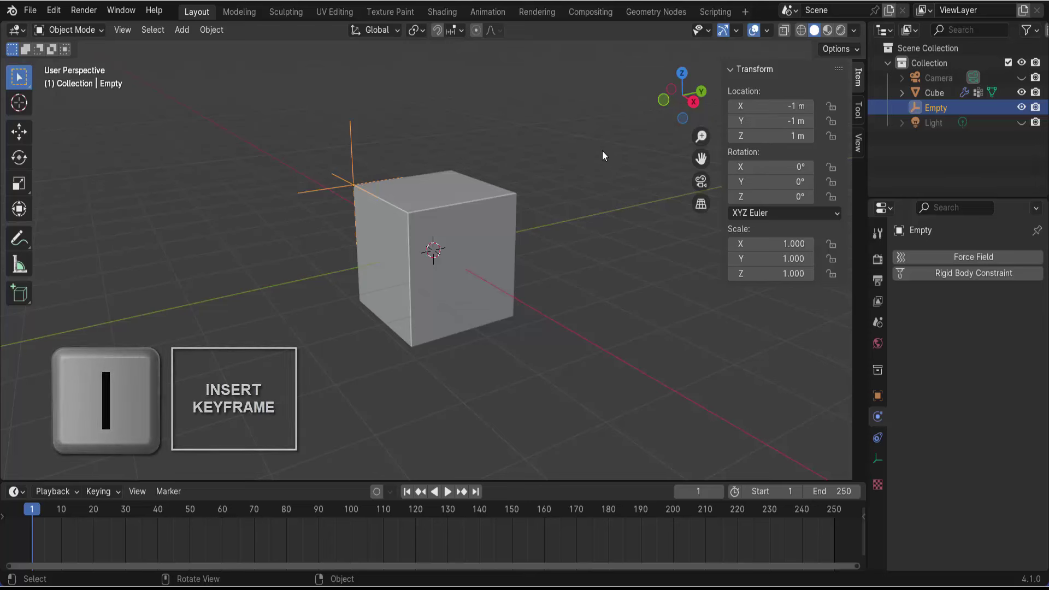
{"action": "key", "text": "i"}
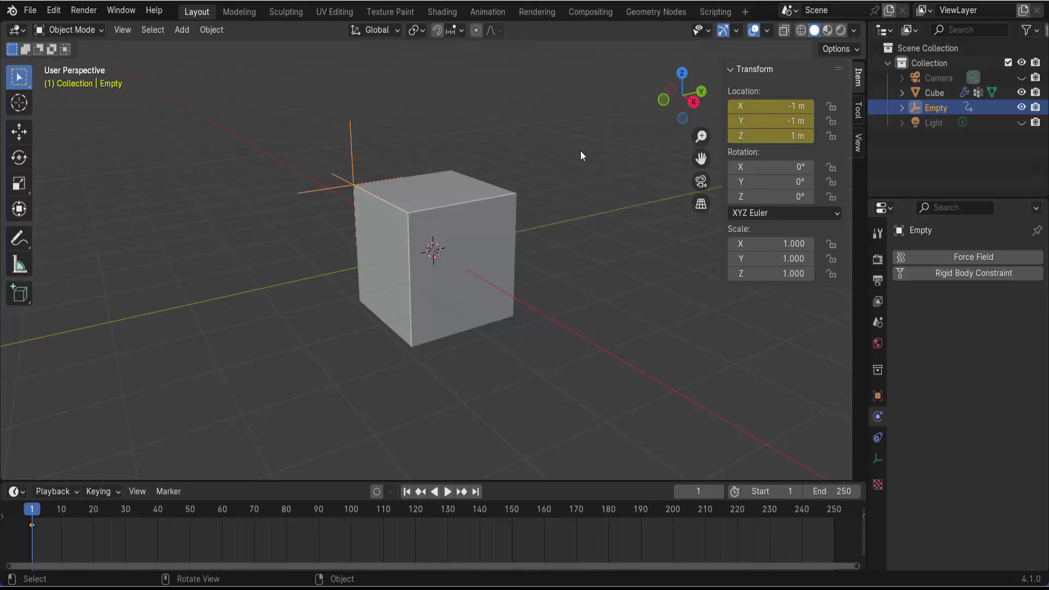
Insert a Location & Rotation keyframe for the Empty on frame 1, then go to frame 150.
{"action": "right_click", "coordinate": [577, 110]}
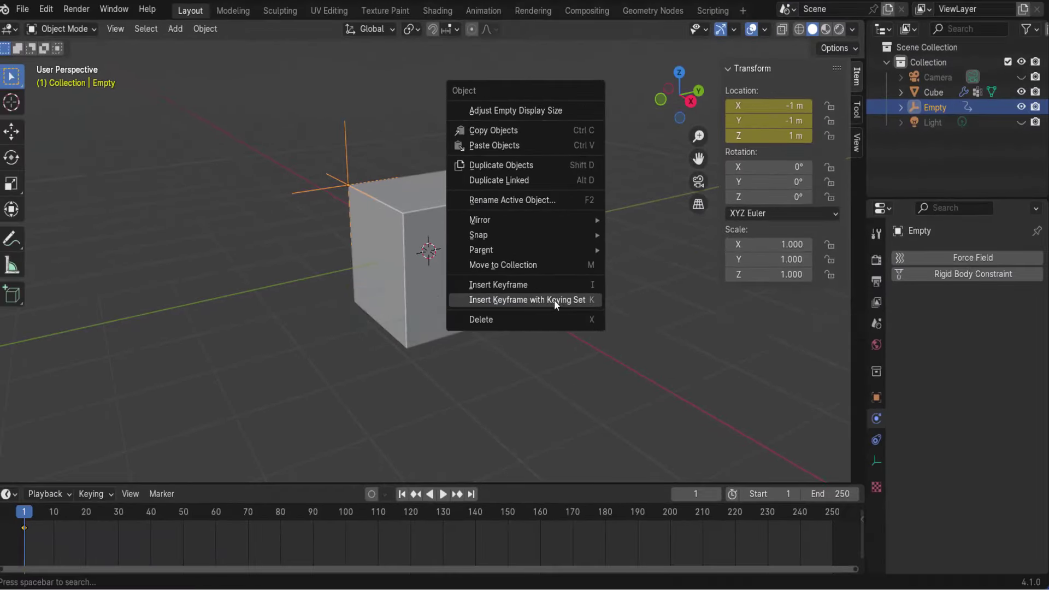
{"action": "left_click", "coordinate": [554, 300]}
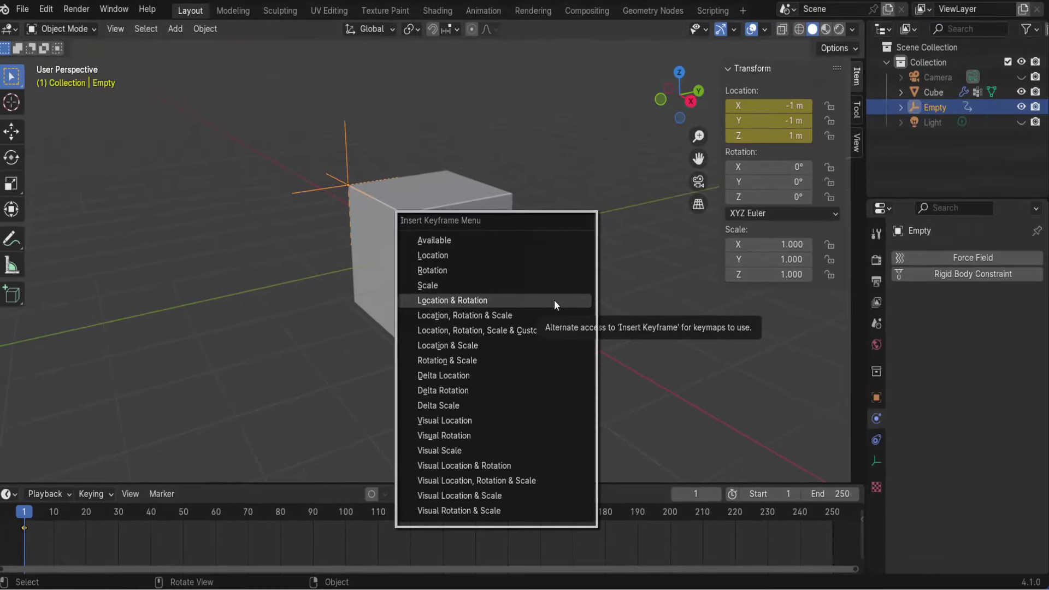
{"action": "right_click", "coordinate": [585, 163]}
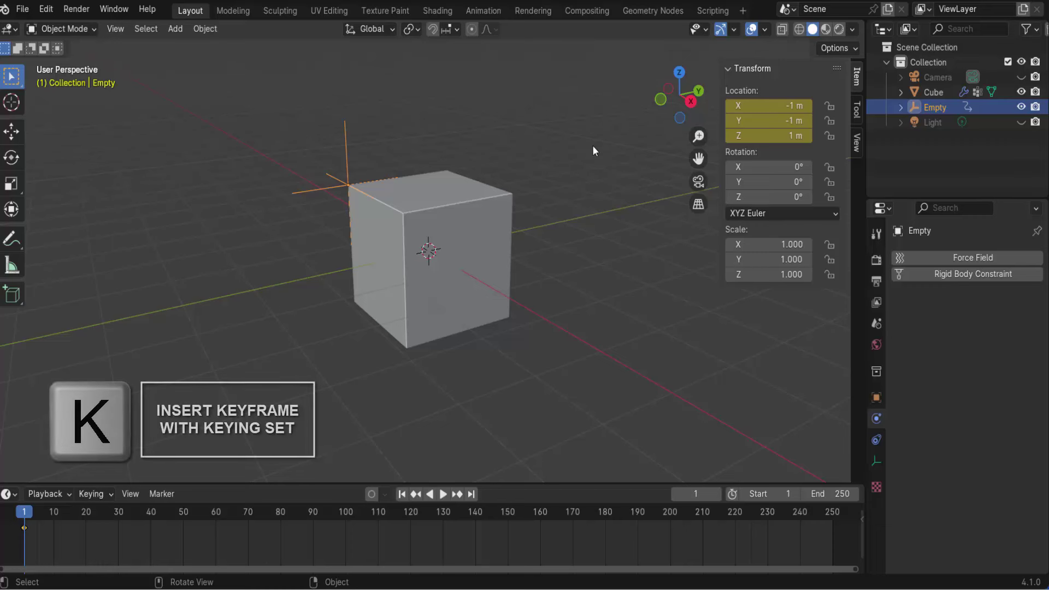
{"action": "key", "text": "k"}
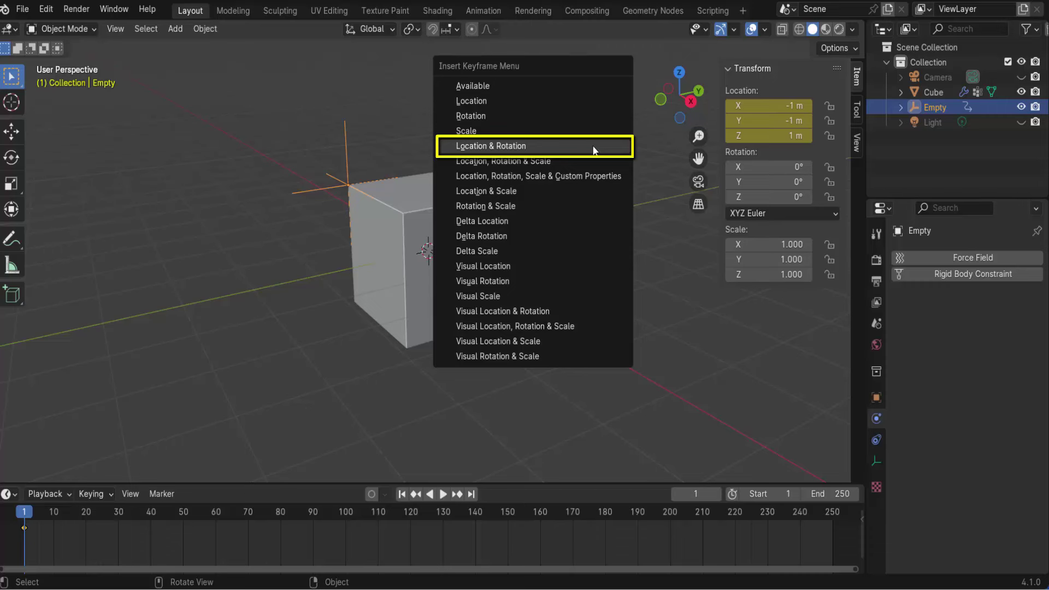
{"action": "left_click", "coordinate": [526, 147]}
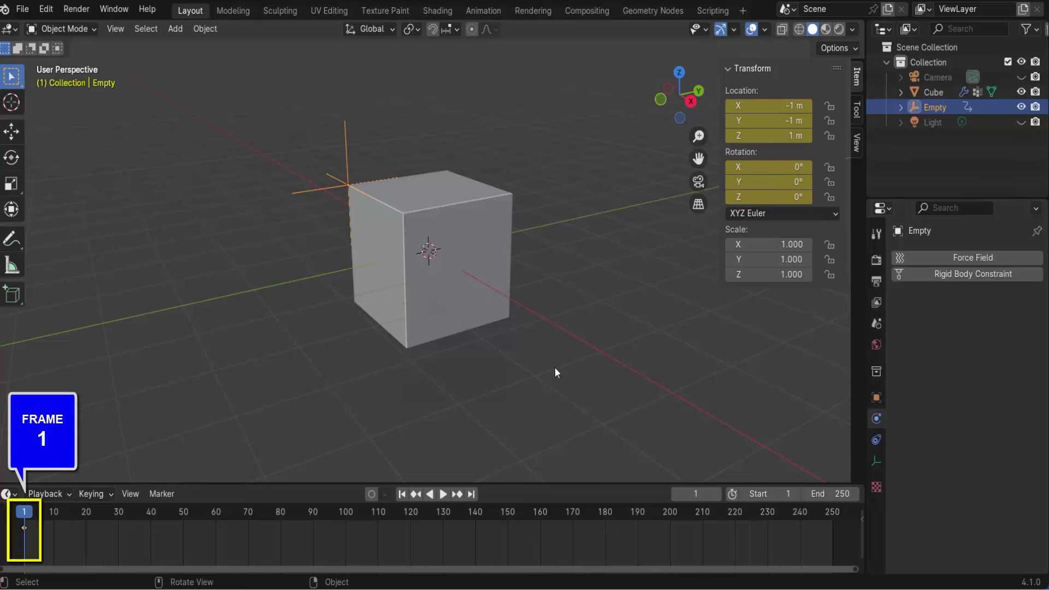
{"action": "left_click", "coordinate": [507, 515]}
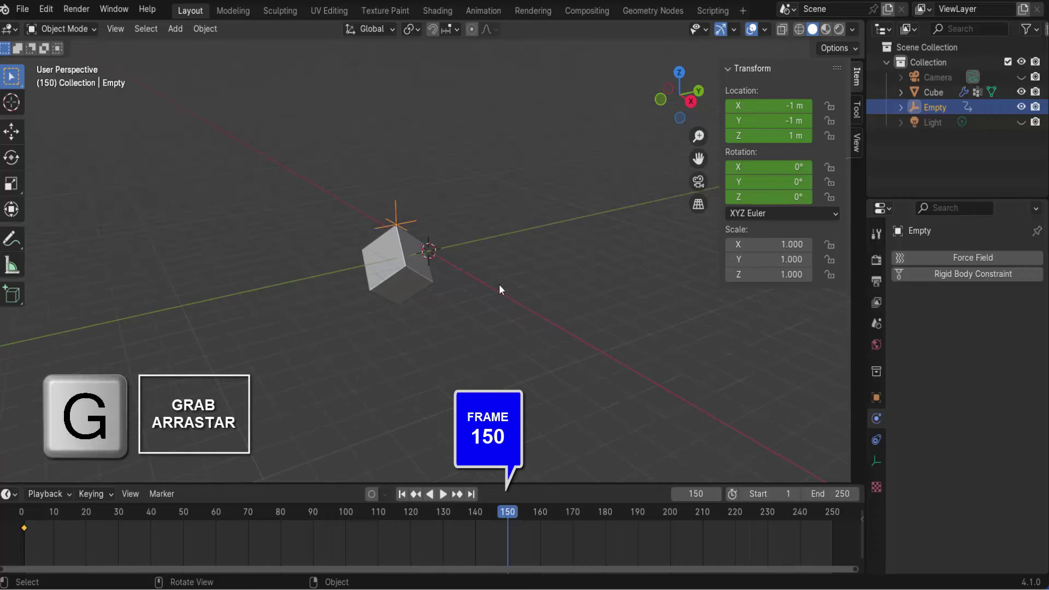
Raise the Empty to about 0.44, 4.73, 5.82 m and keyframe Location & Rotation at frame 150.
{"action": "key", "text": "g"}
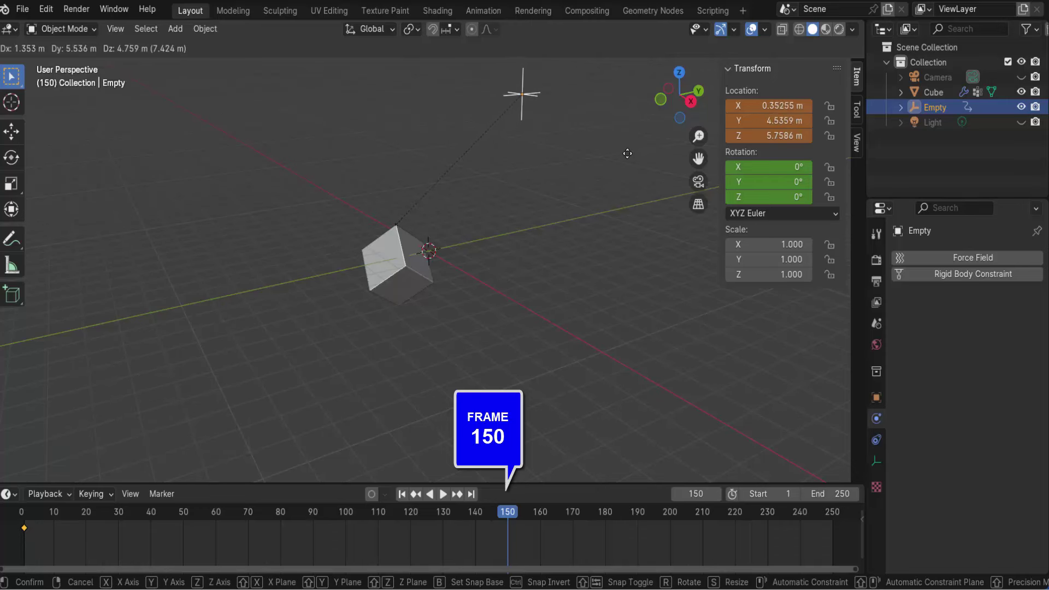
{"action": "left_click", "coordinate": [630, 152]}
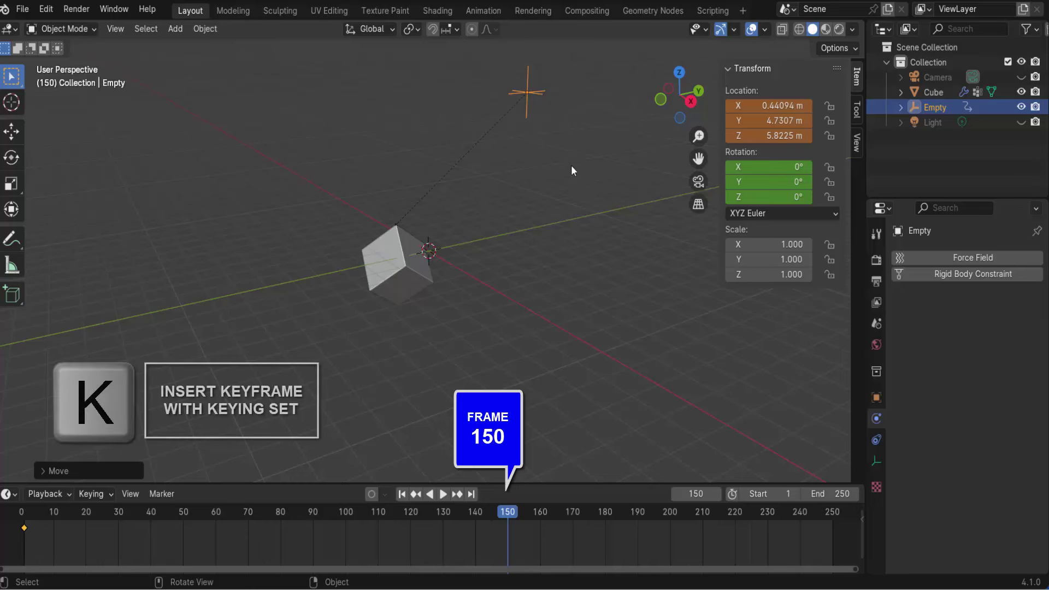
{"action": "key", "text": "k"}
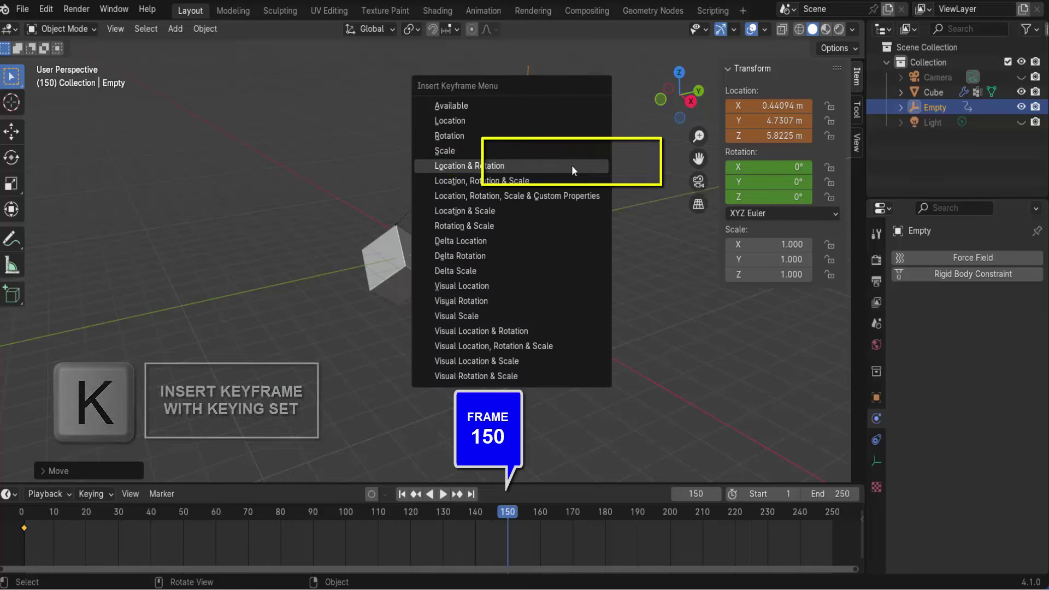
{"action": "left_click", "coordinate": [572, 166]}
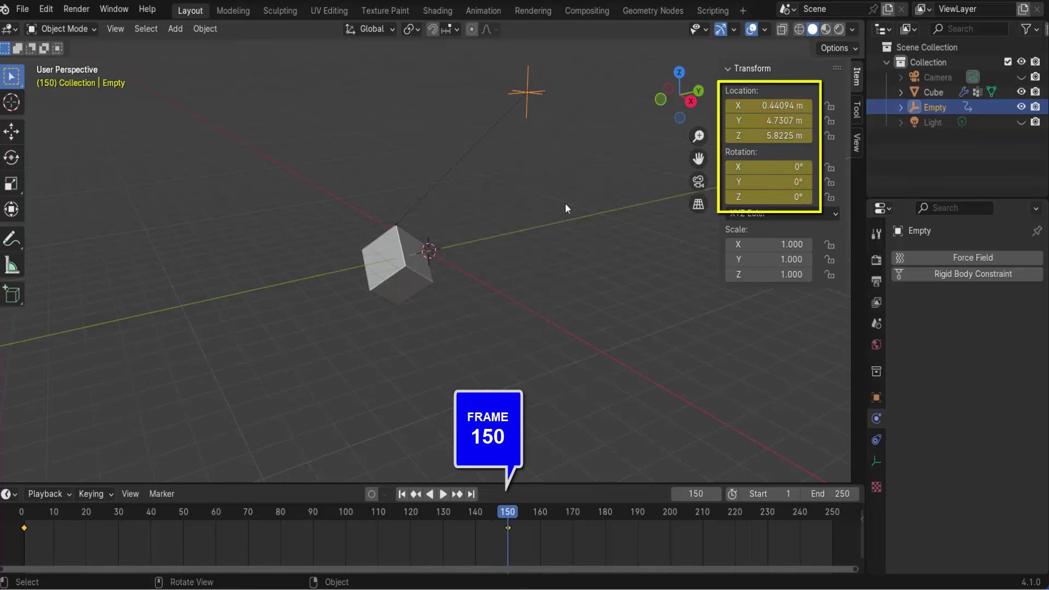
{"action": "left_click", "coordinate": [402, 494]}
{"action": "left_click", "coordinate": [443, 494]}
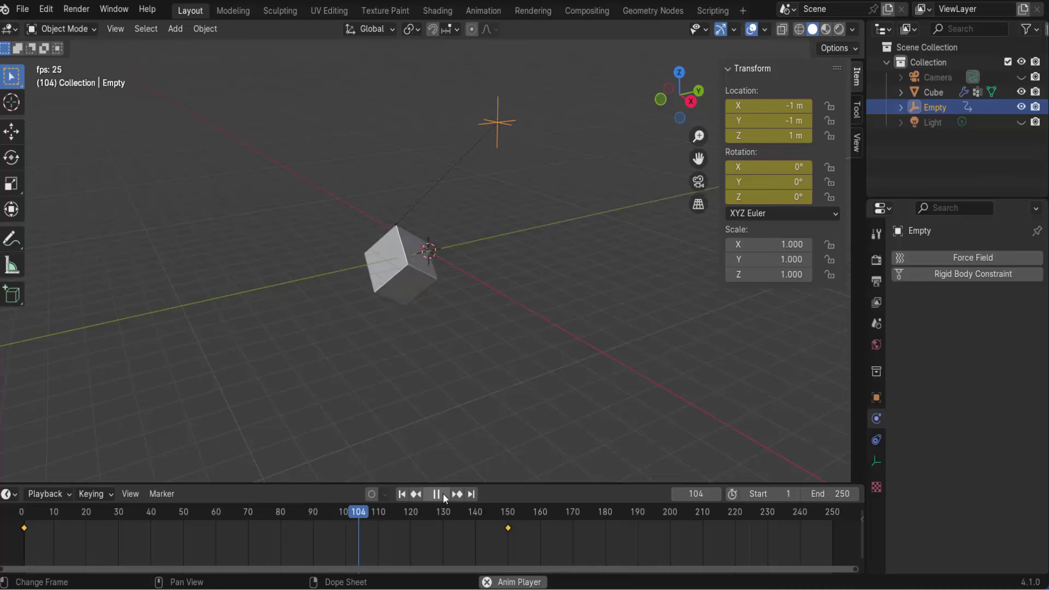
{"action": "left_click", "coordinate": [443, 493]}
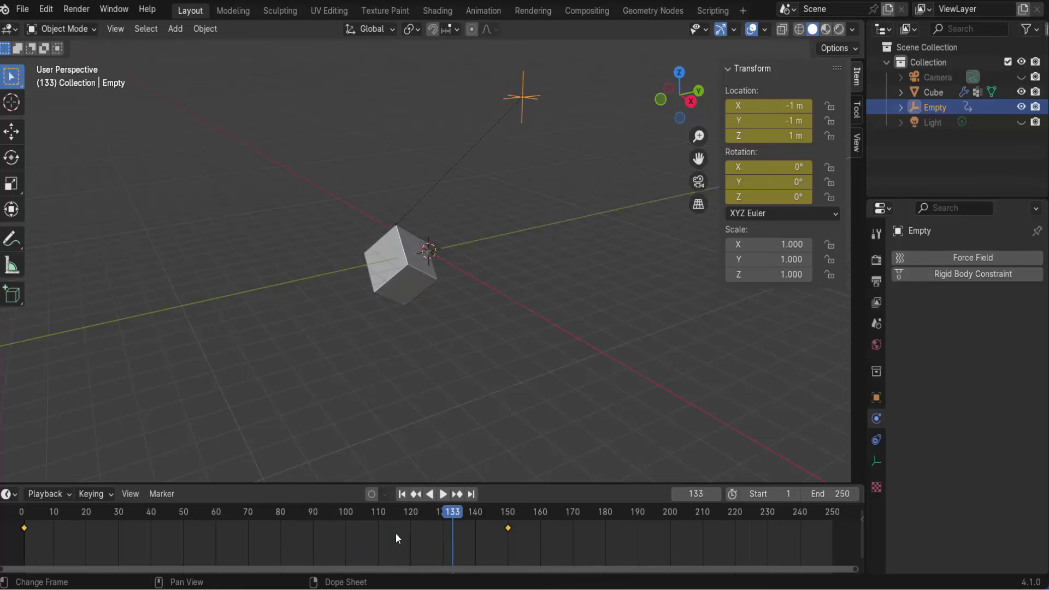
{"action": "left_click", "coordinate": [403, 494]}
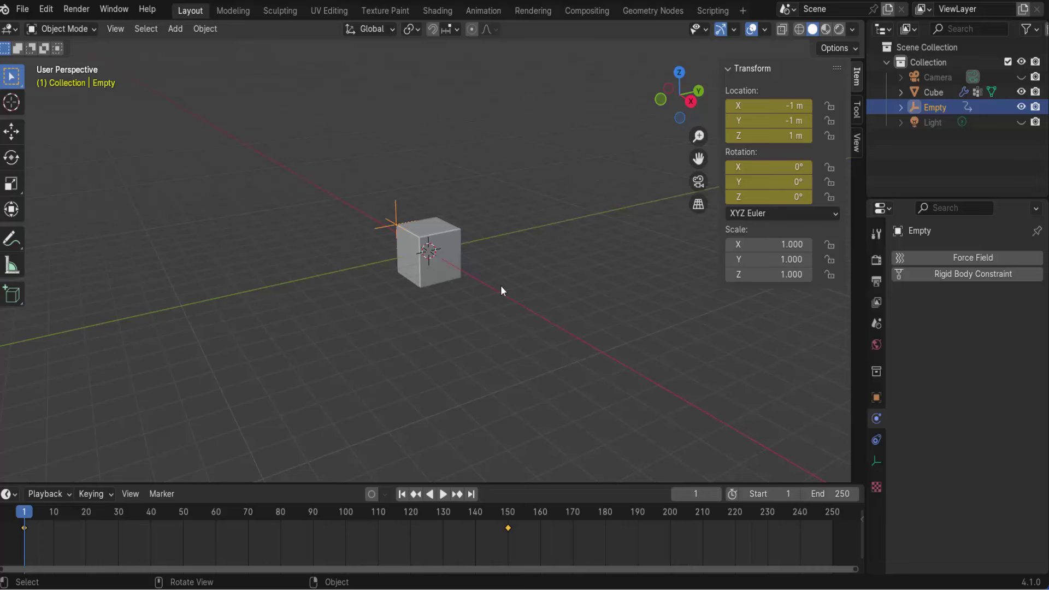
Select the cloth cube and expand the Cache panel in its cloth physics settings.
{"action": "left_click", "coordinate": [452, 237]}
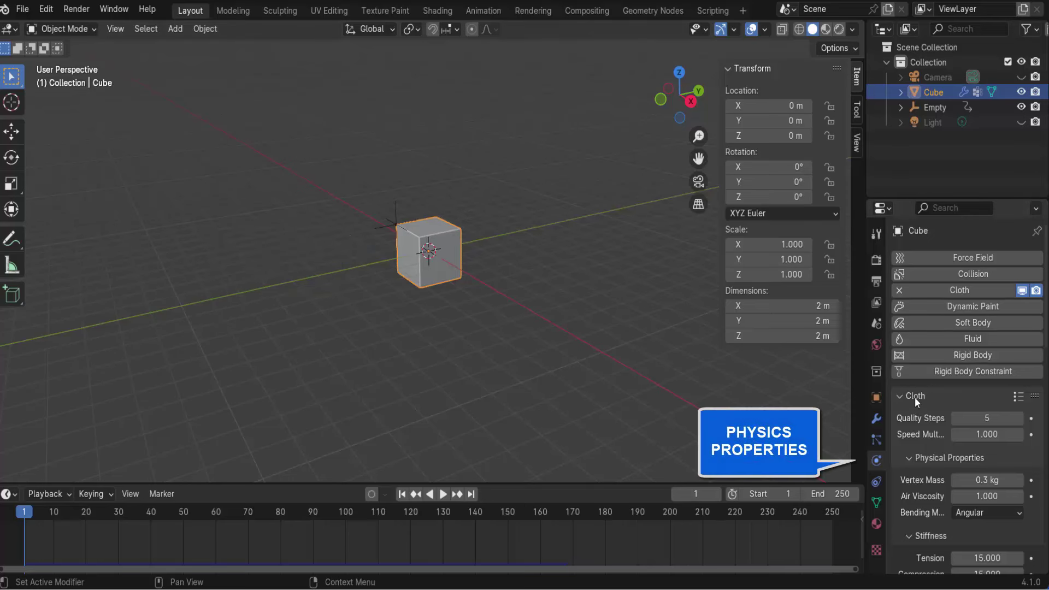
{"action": "scroll", "coordinate": [915, 398], "scroll_direction": "down", "scroll_amount": 5}
{"action": "scroll", "coordinate": [915, 398], "scroll_direction": "down", "scroll_amount": 5}
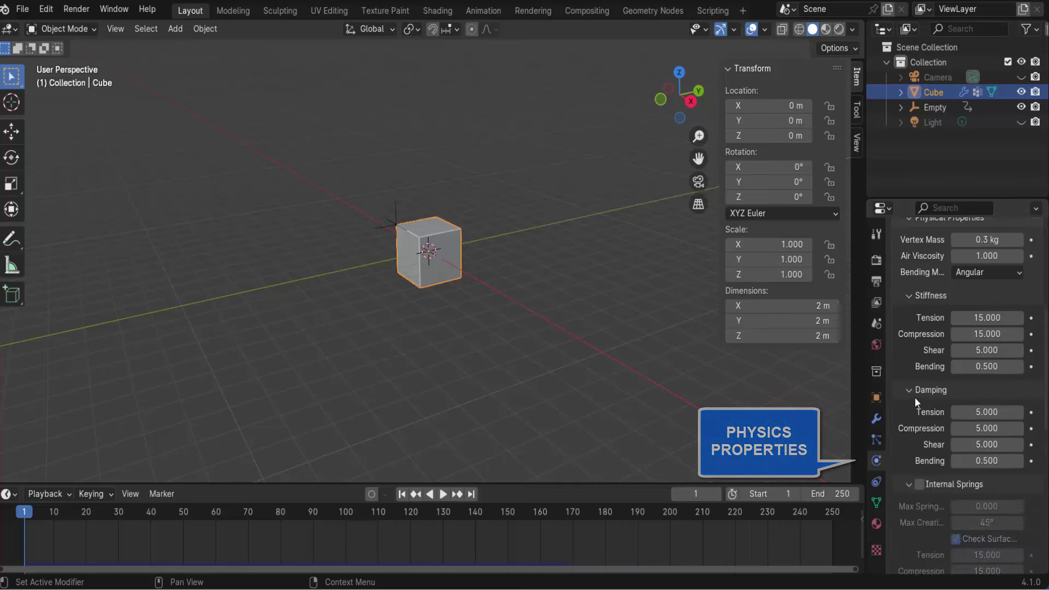
{"action": "scroll", "coordinate": [915, 398], "scroll_direction": "down", "scroll_amount": 5}
{"action": "scroll", "coordinate": [915, 398], "scroll_direction": "down", "scroll_amount": 4}
{"action": "scroll", "coordinate": [914, 398], "scroll_direction": "down", "scroll_amount": 3}
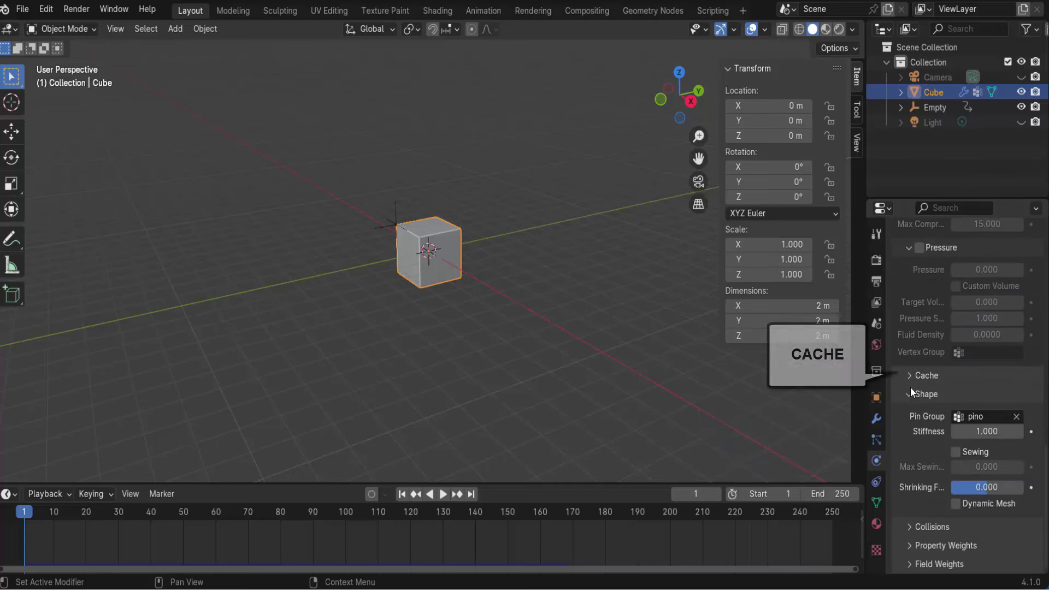
{"action": "left_click", "coordinate": [910, 376]}
Delete all existing bakes and re-bake the cloth simulation for all 250 frames.
{"action": "scroll", "coordinate": [908, 410], "scroll_direction": "down", "scroll_amount": 4}
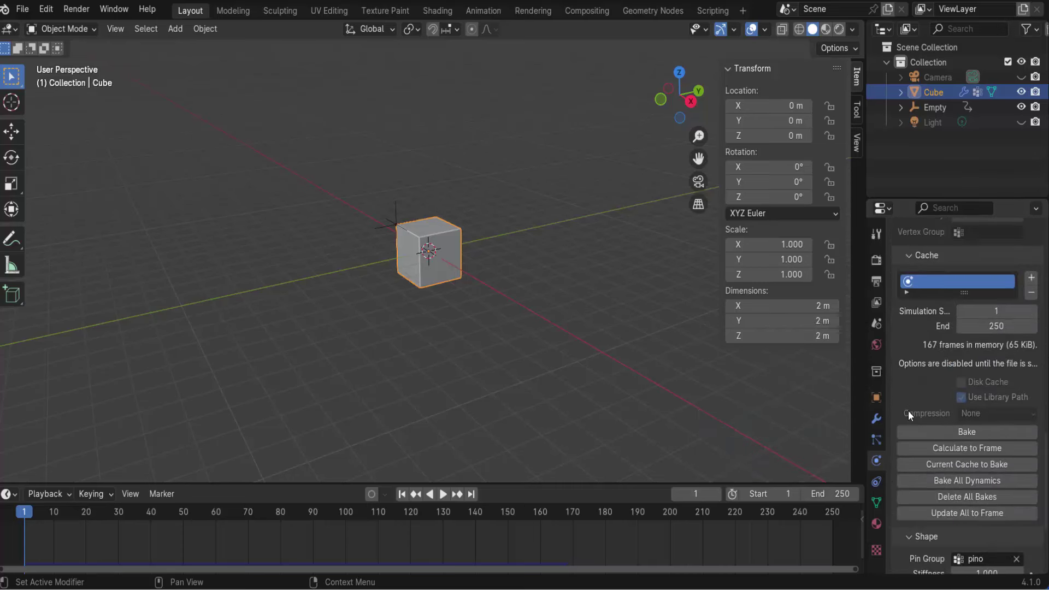
{"action": "scroll", "coordinate": [908, 411], "scroll_direction": "down", "scroll_amount": 1}
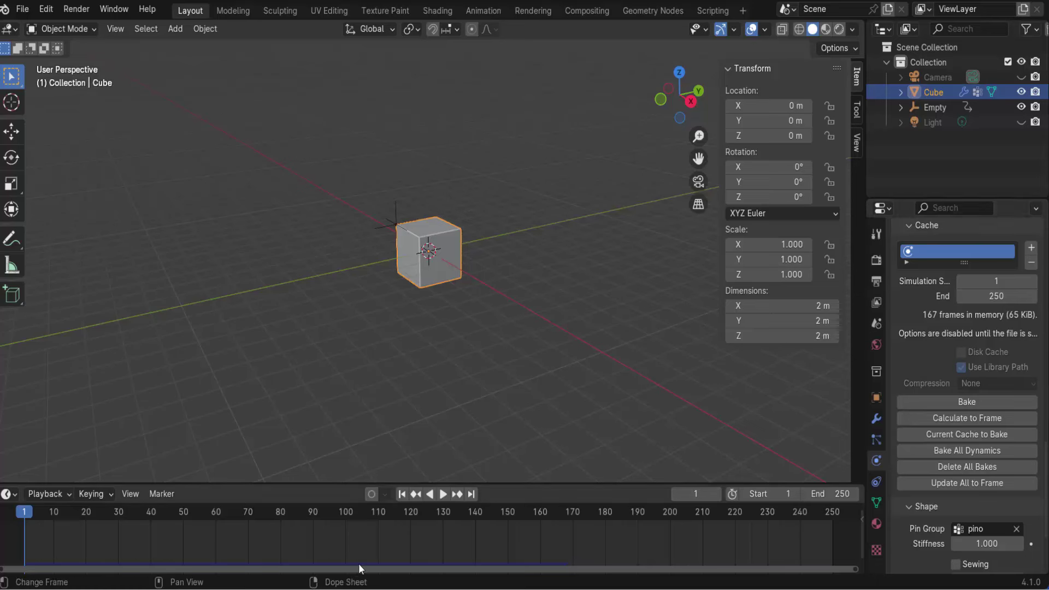
{"action": "left_click", "coordinate": [964, 469]}
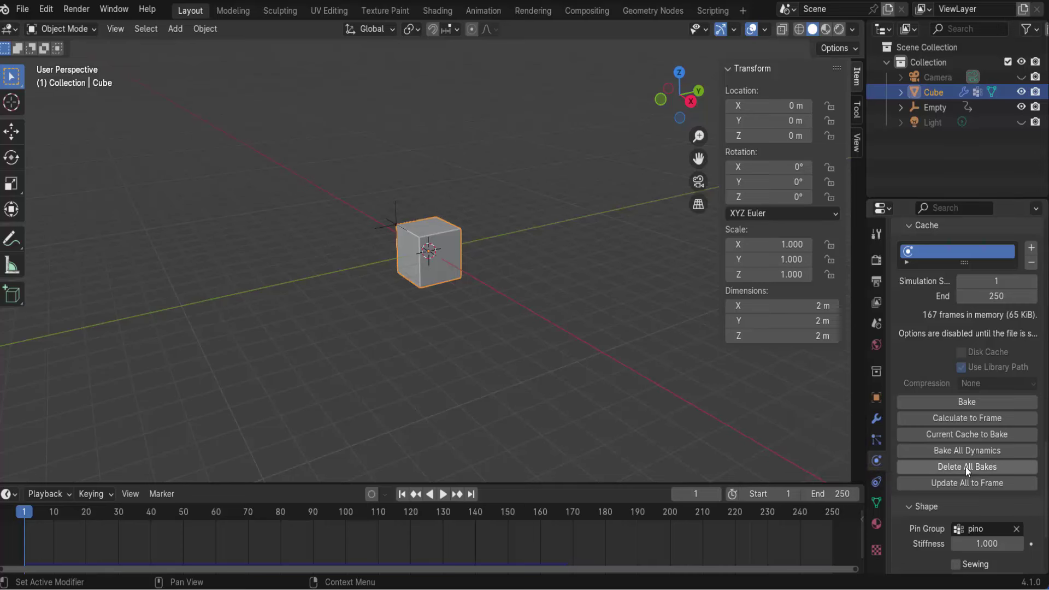
{"action": "left_click", "coordinate": [962, 402]}
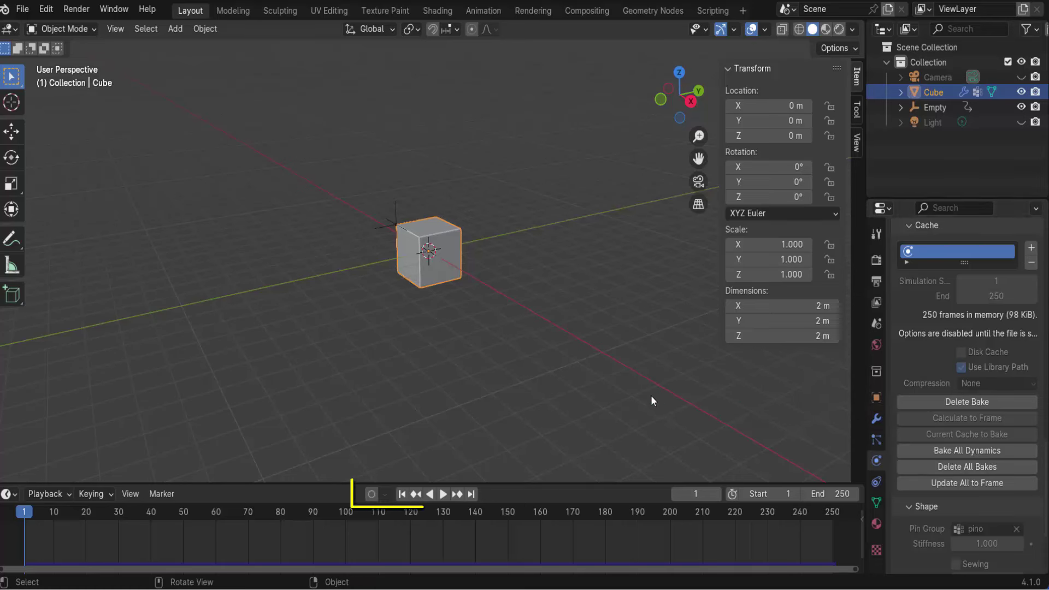
{"action": "left_click", "coordinate": [443, 494]}
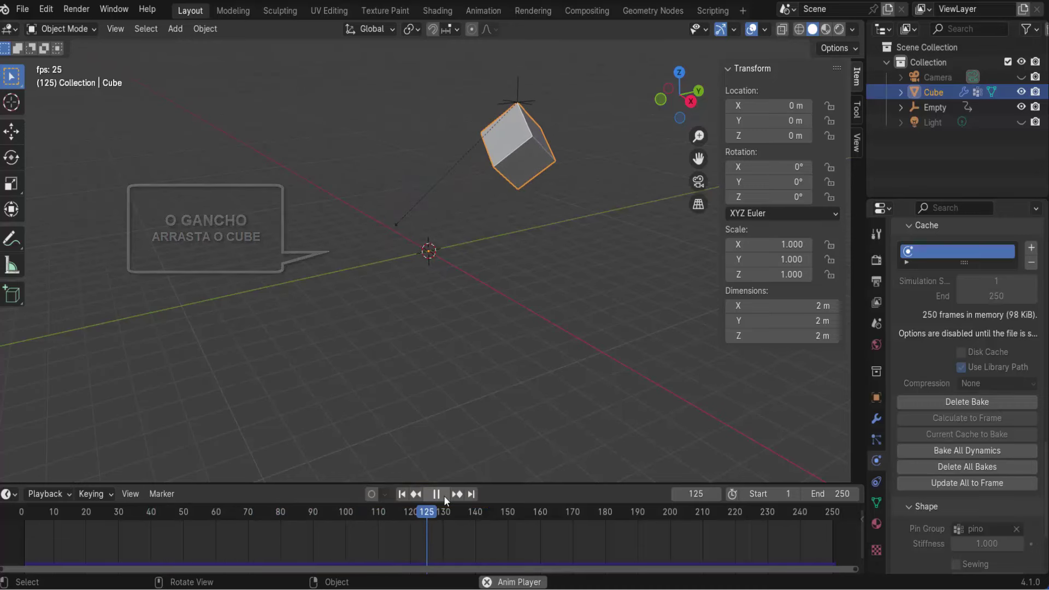
{"action": "key", "text": "Escape"}
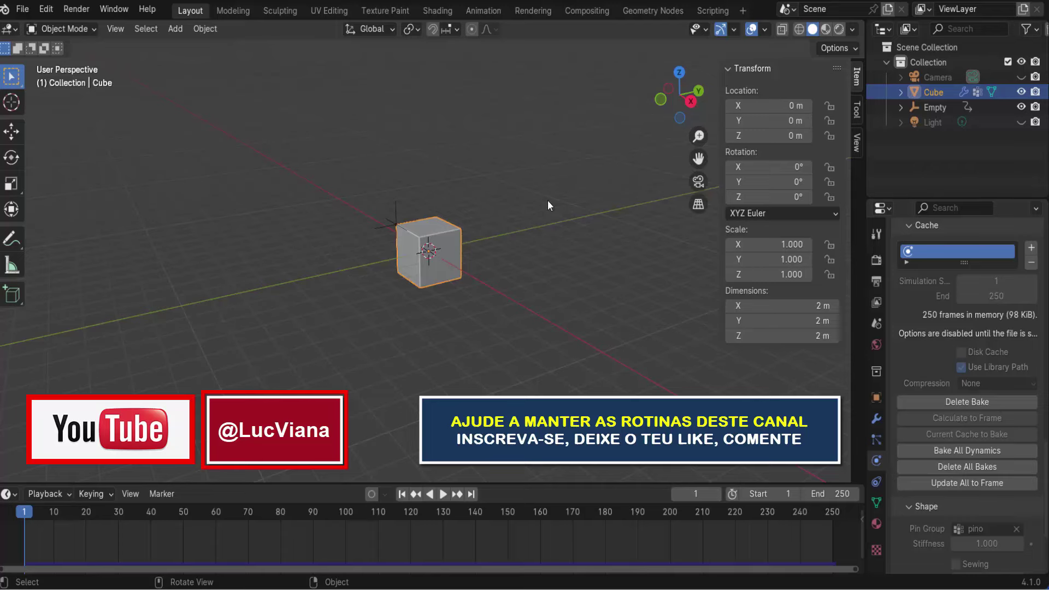